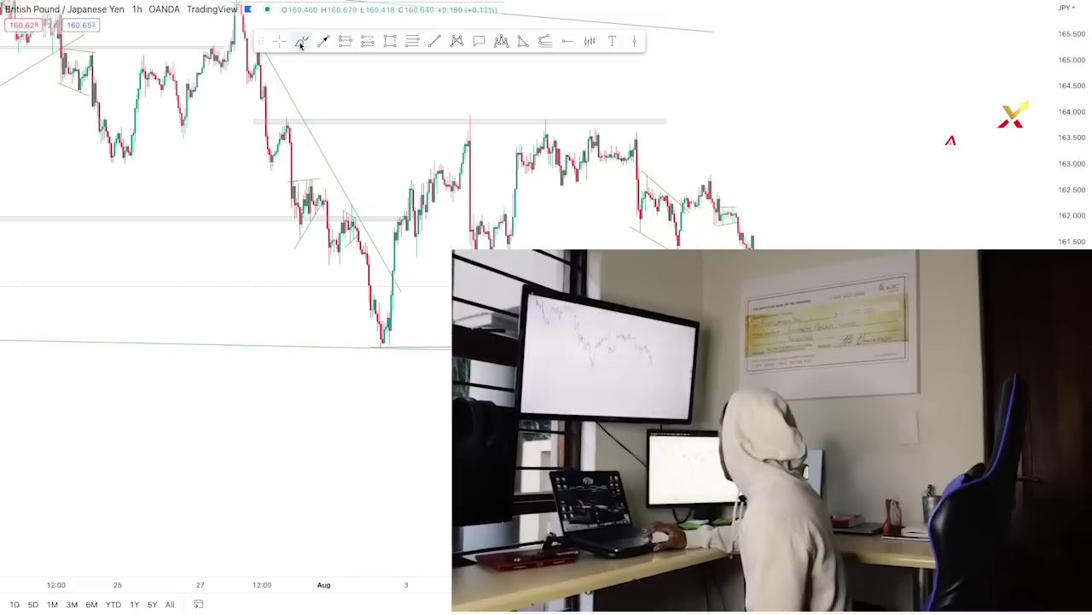
Brush a '>' angle shape below the GBP/JPY candles, deleting the stray circle drawn around them.
click(301, 44)
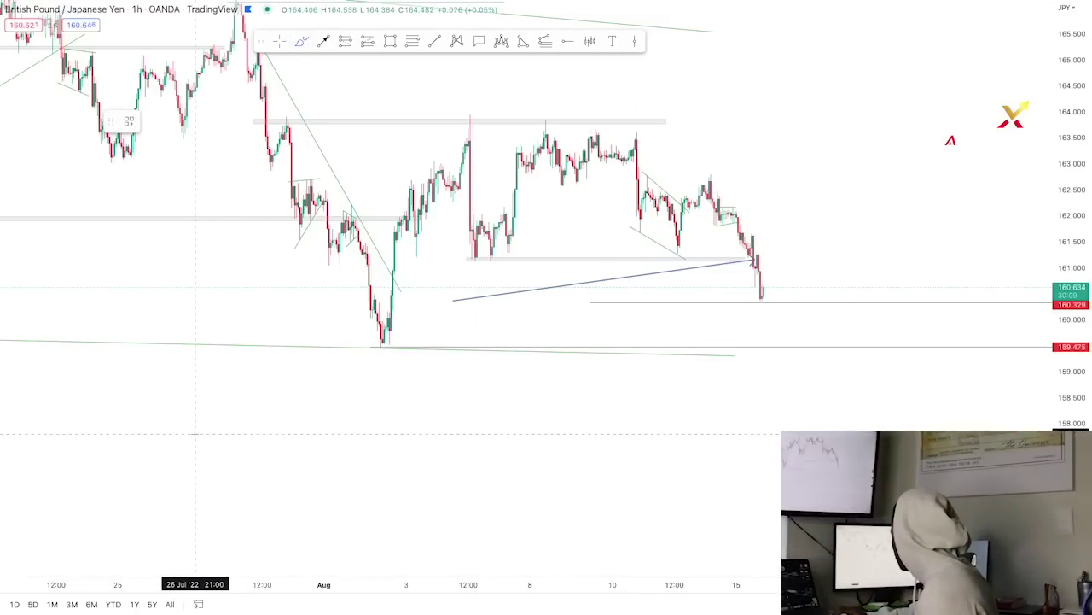
drag(209, 408, 236, 423)
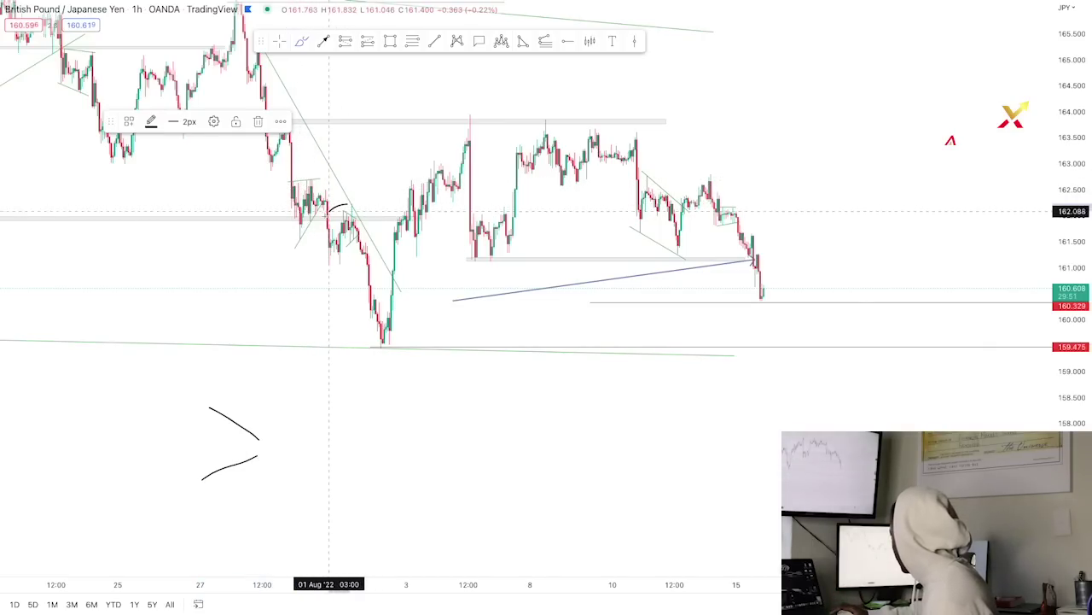
drag(328, 211, 350, 261)
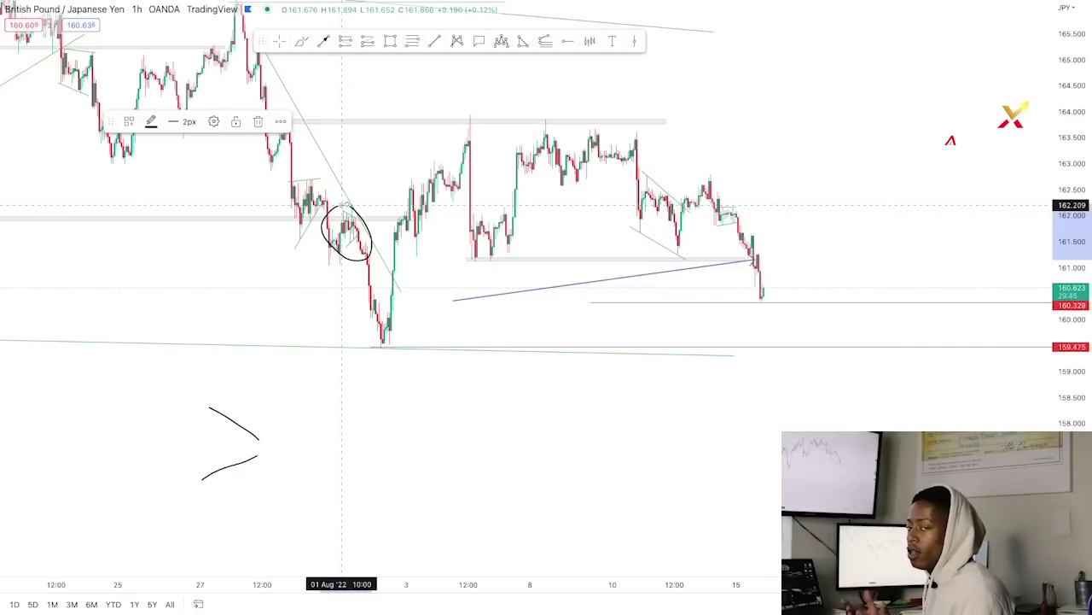
key(Delete)
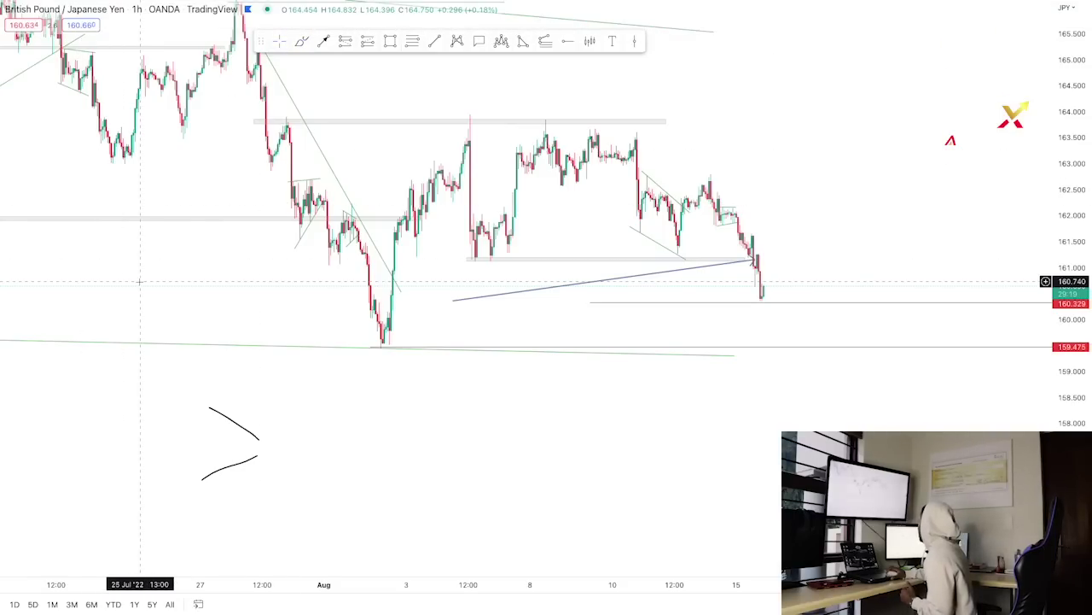
Scroll back to mid-June and draw the pennant's upper line sloping down from the 17 Jun high.
drag(136, 282, 795, 388)
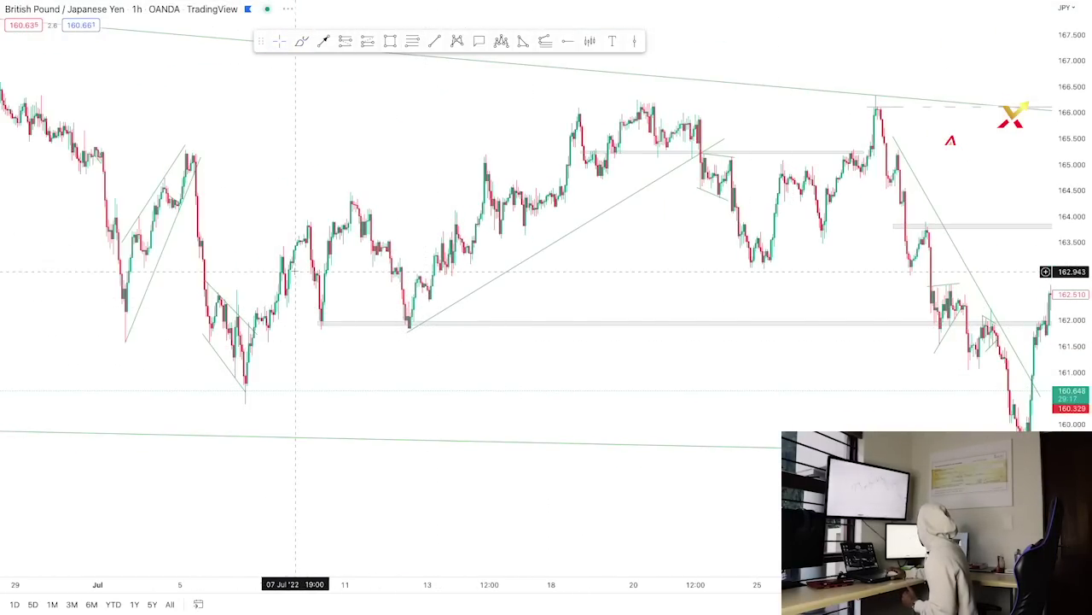
drag(296, 271, 488, 281)
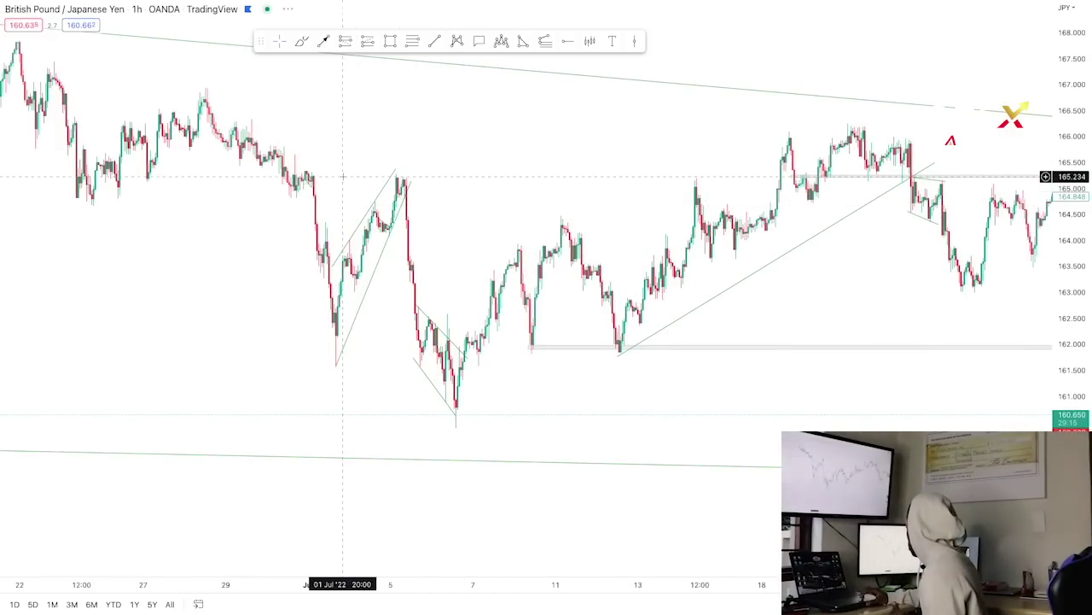
drag(342, 177, 556, 281)
drag(439, 183, 581, 215)
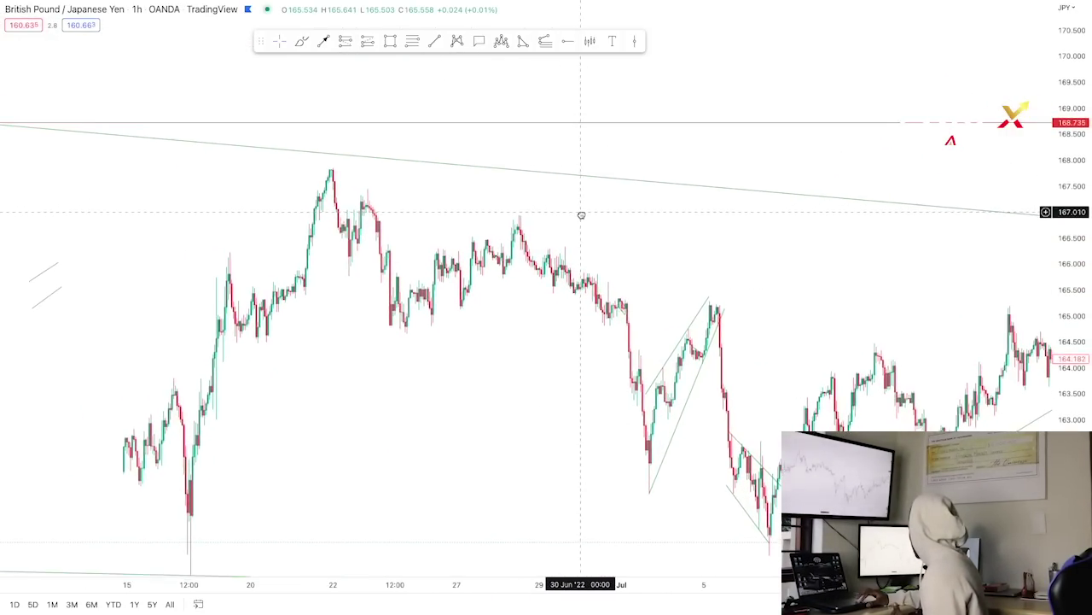
drag(319, 301, 353, 305)
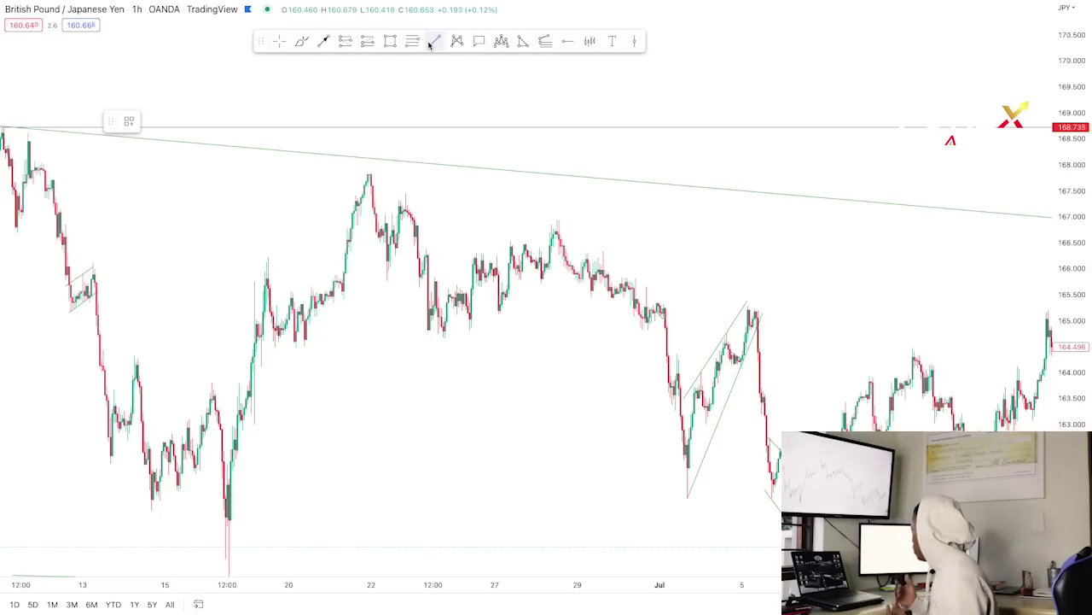
click(263, 249)
click(329, 299)
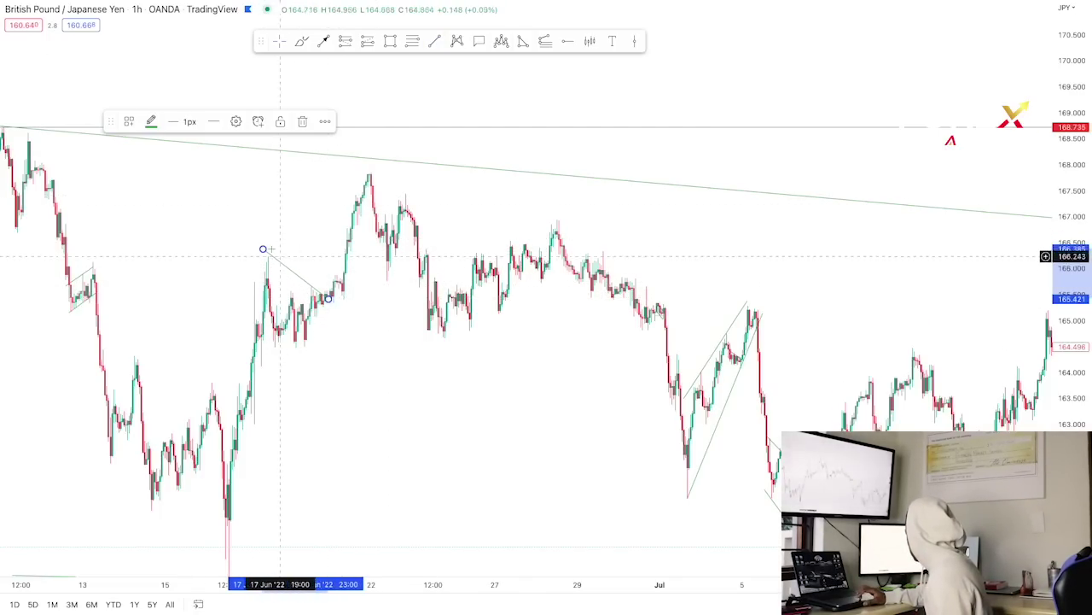
click(257, 254)
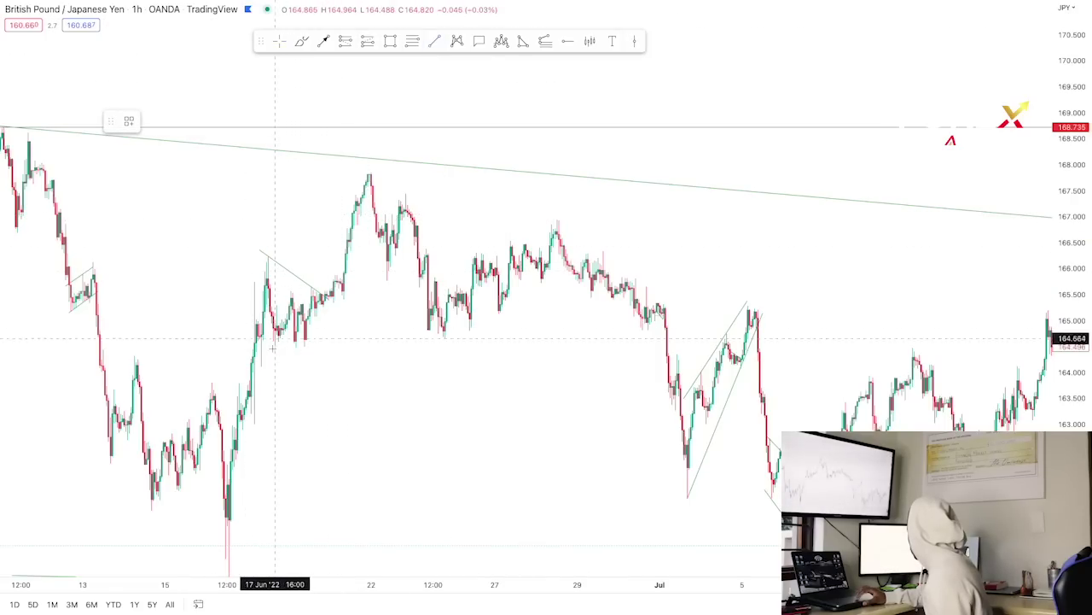
Draw the pennant's lower line under the consolidation and nudge its left end slightly up.
click(254, 369)
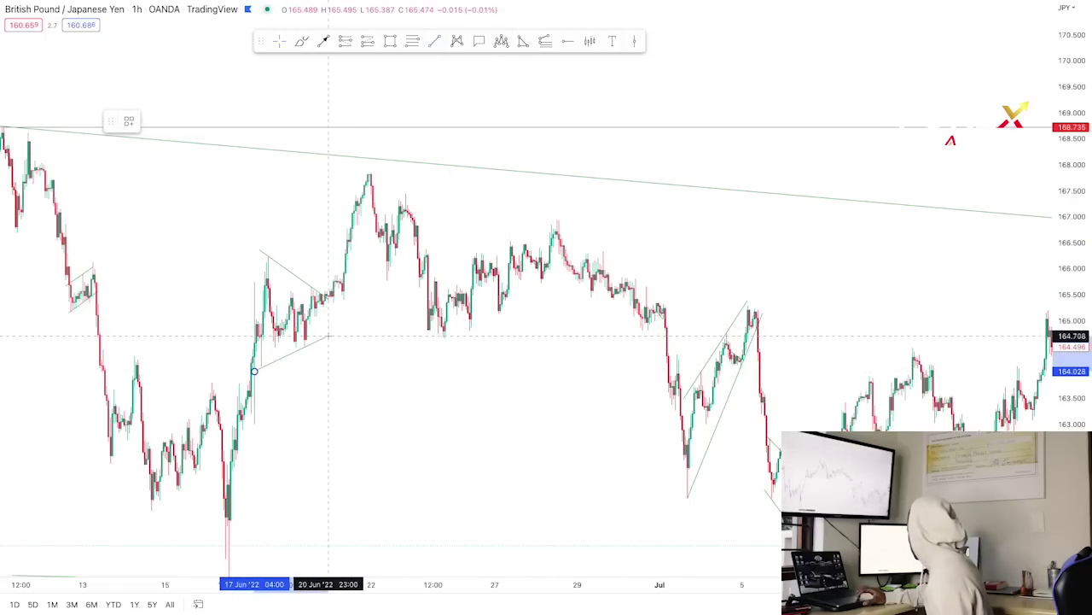
click(283, 329)
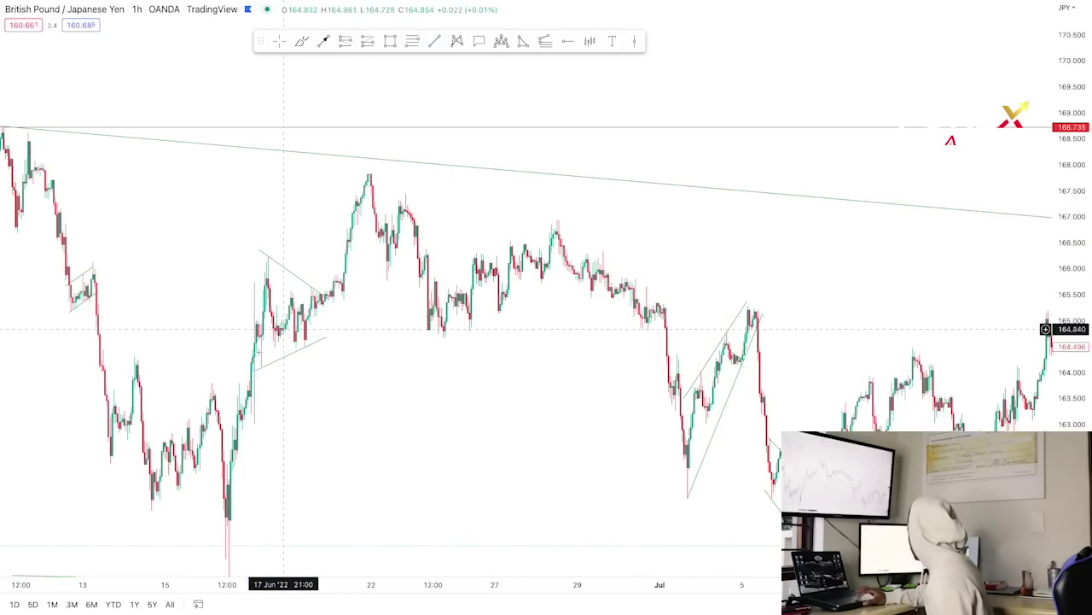
click(254, 373)
drag(255, 373, 266, 363)
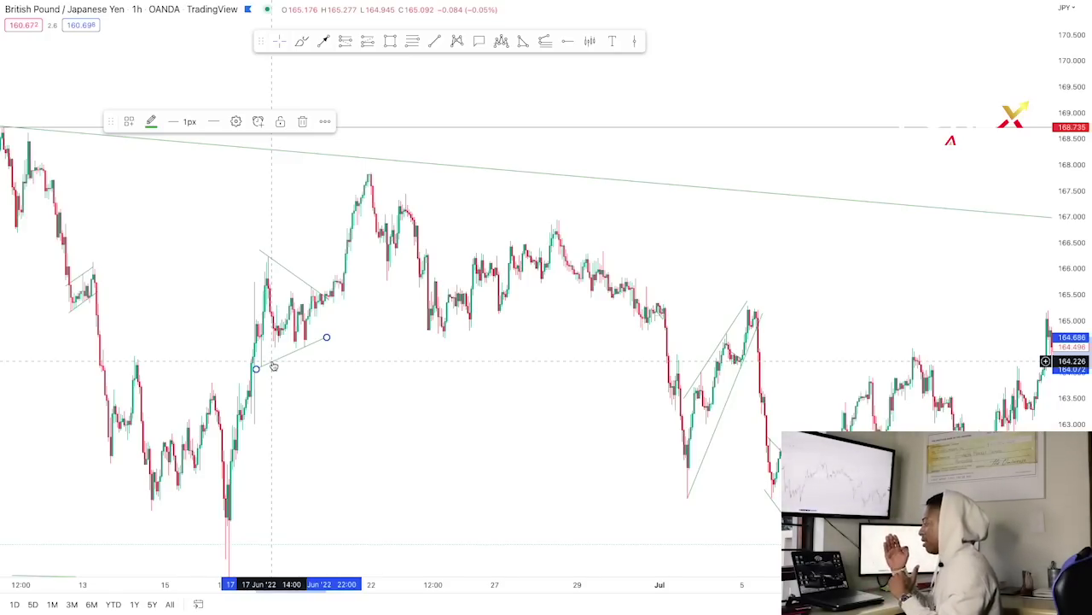
click(317, 328)
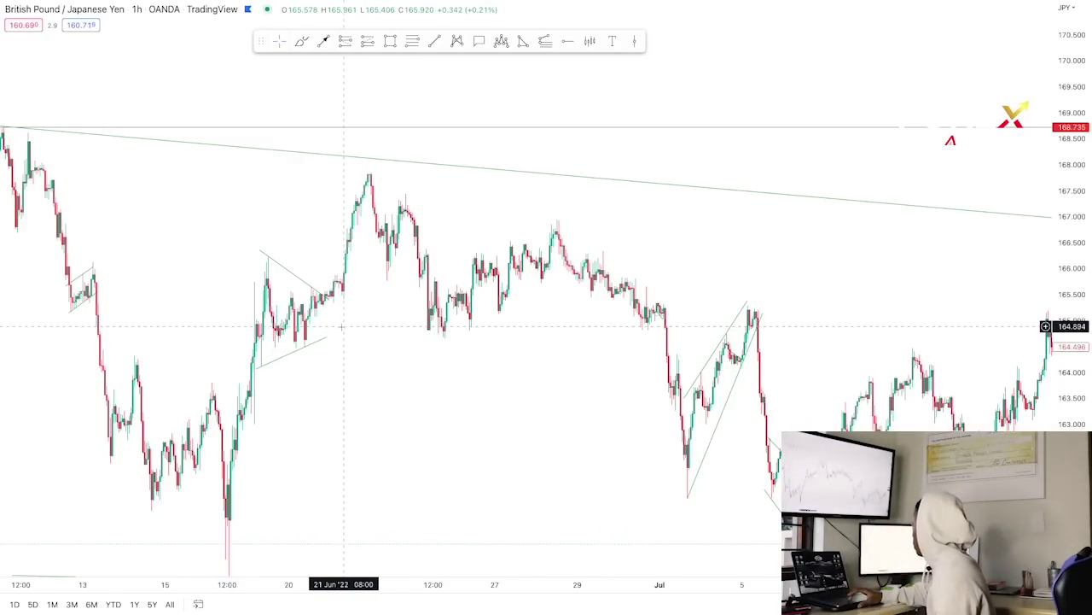
Recentre on the mid-June low, draw a line up the rally, then delete it.
drag(334, 310, 358, 317)
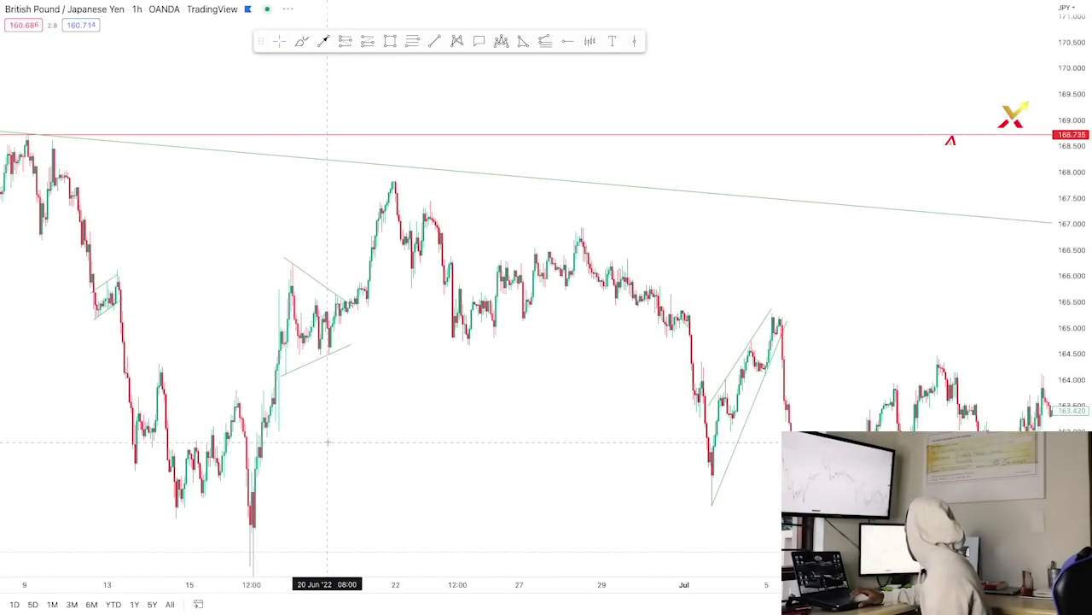
drag(323, 436, 310, 383)
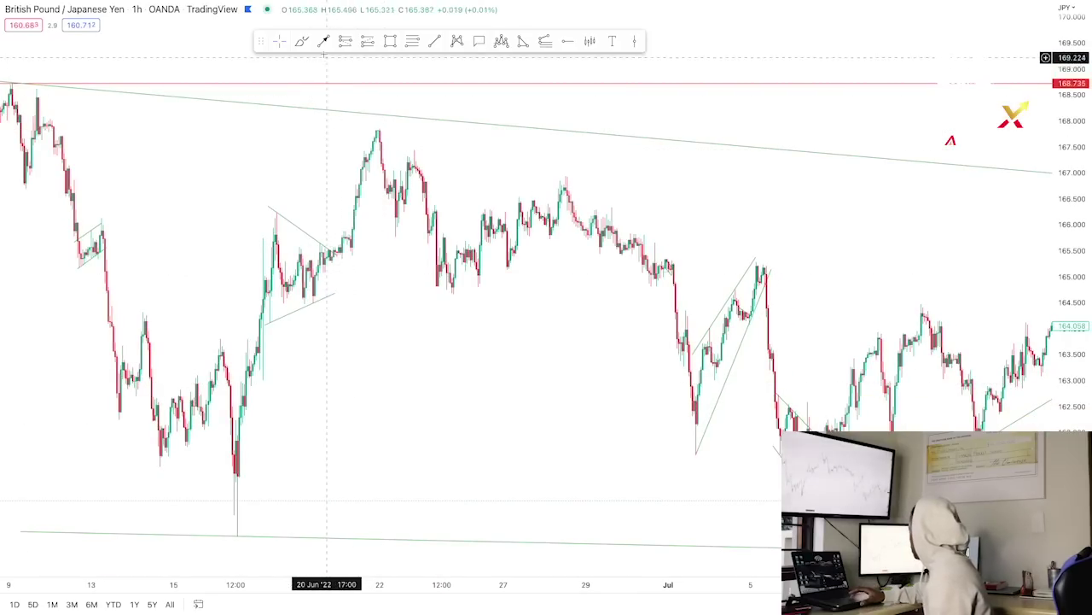
click(246, 468)
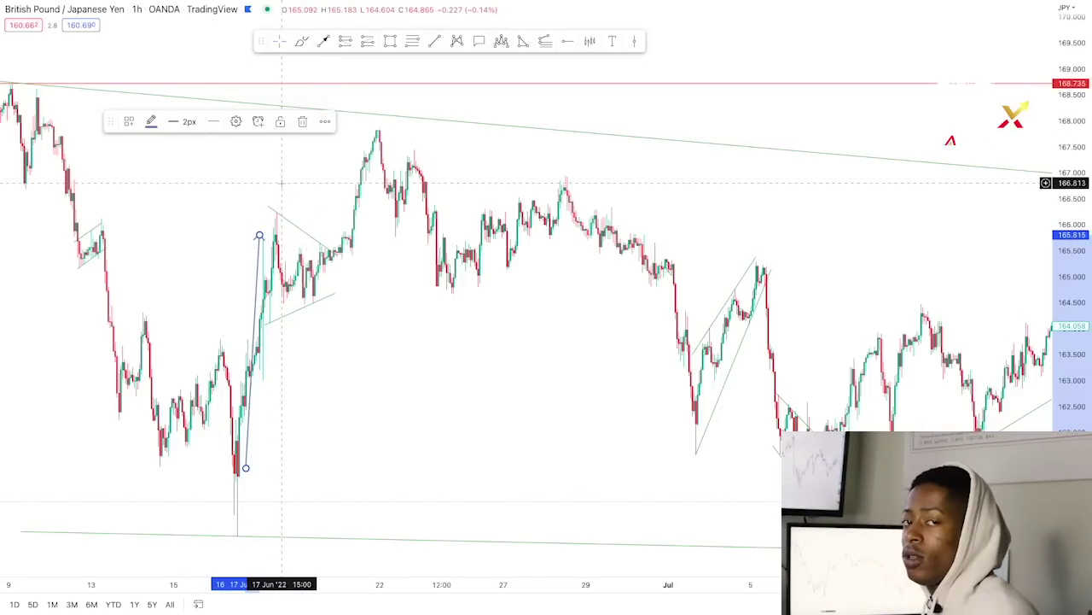
key(Delete)
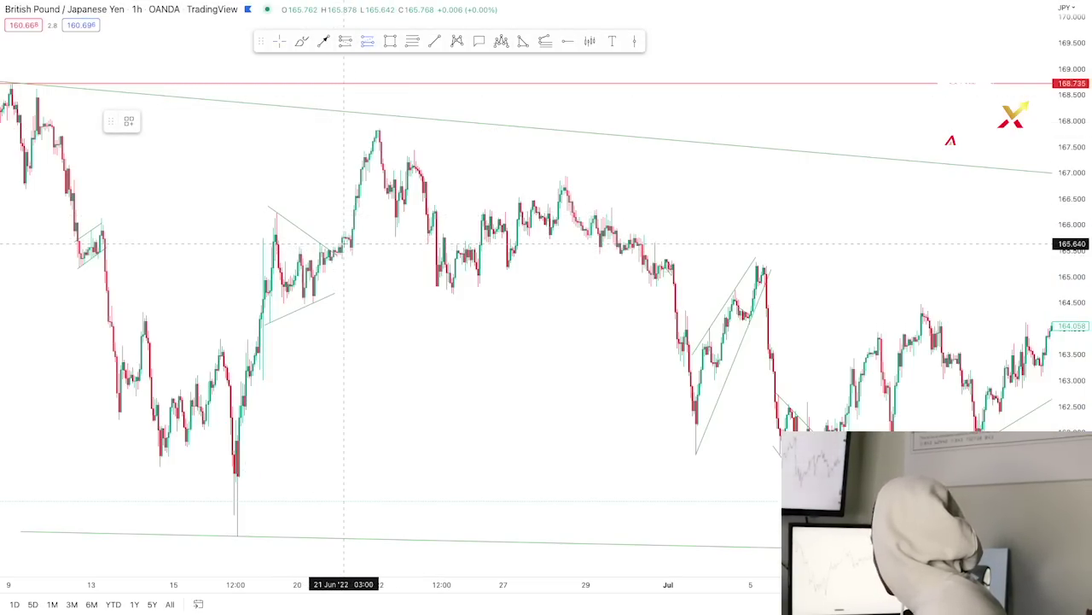
Place a long at the pennant breakout: entry 165.607, stop 165.212, target 167.832 swing high.
click(337, 246)
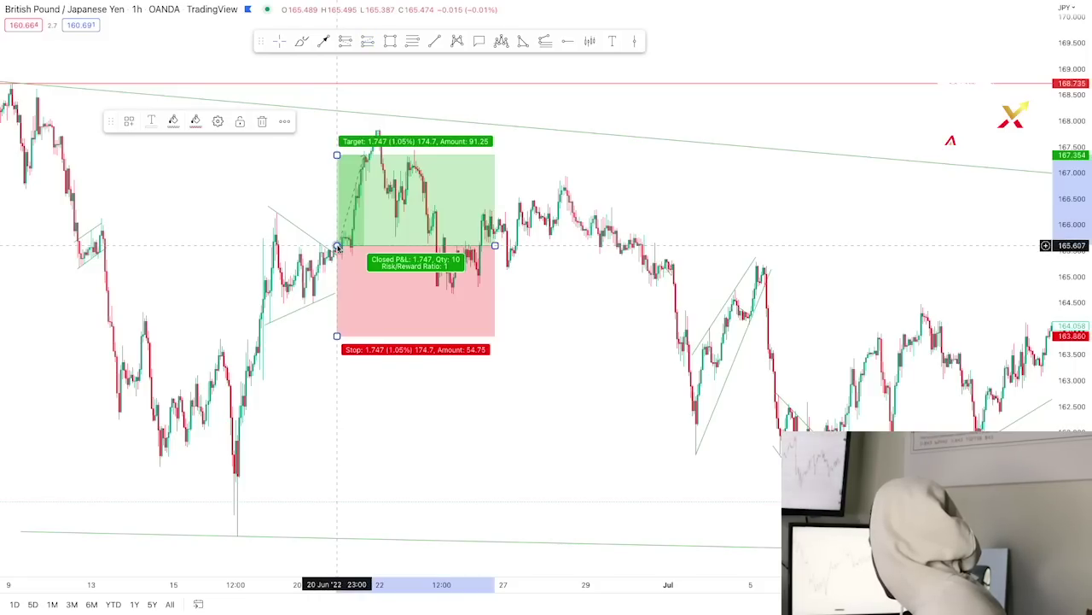
drag(337, 335, 328, 267)
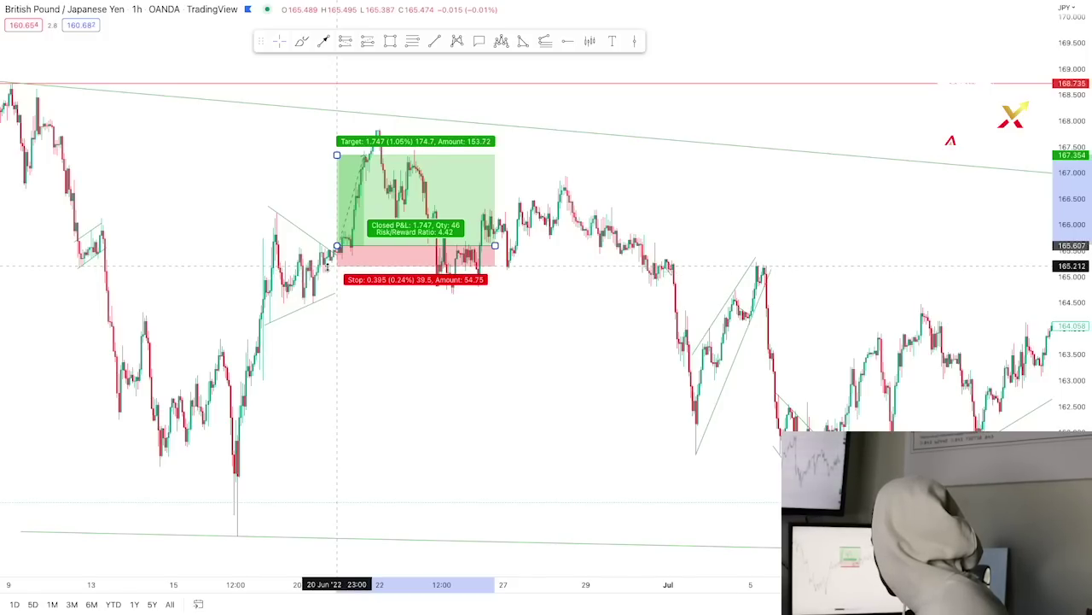
drag(313, 267, 323, 308)
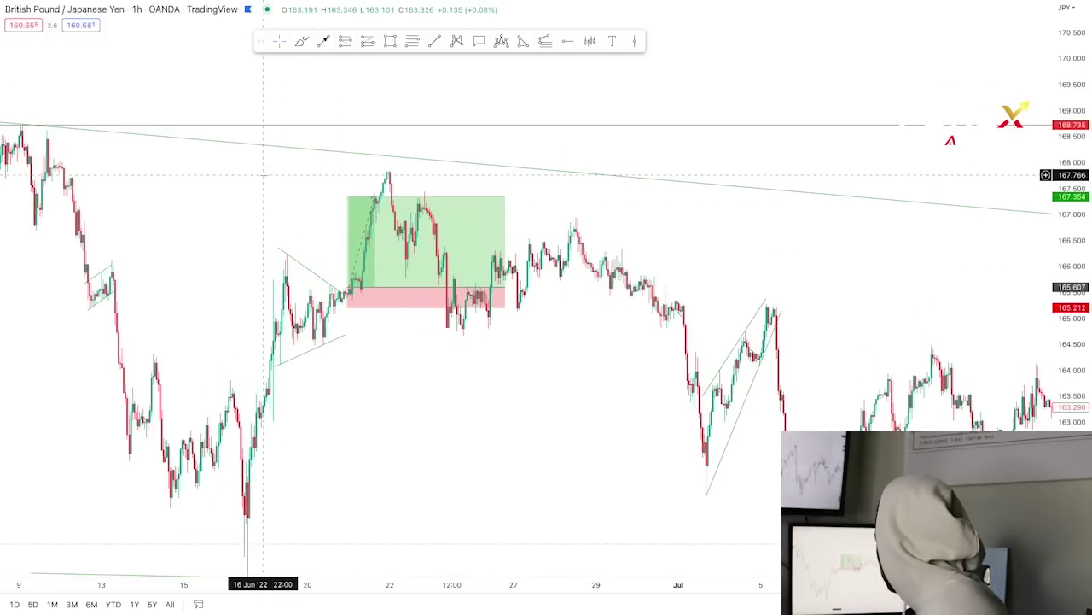
drag(264, 175, 285, 186)
drag(369, 205, 355, 150)
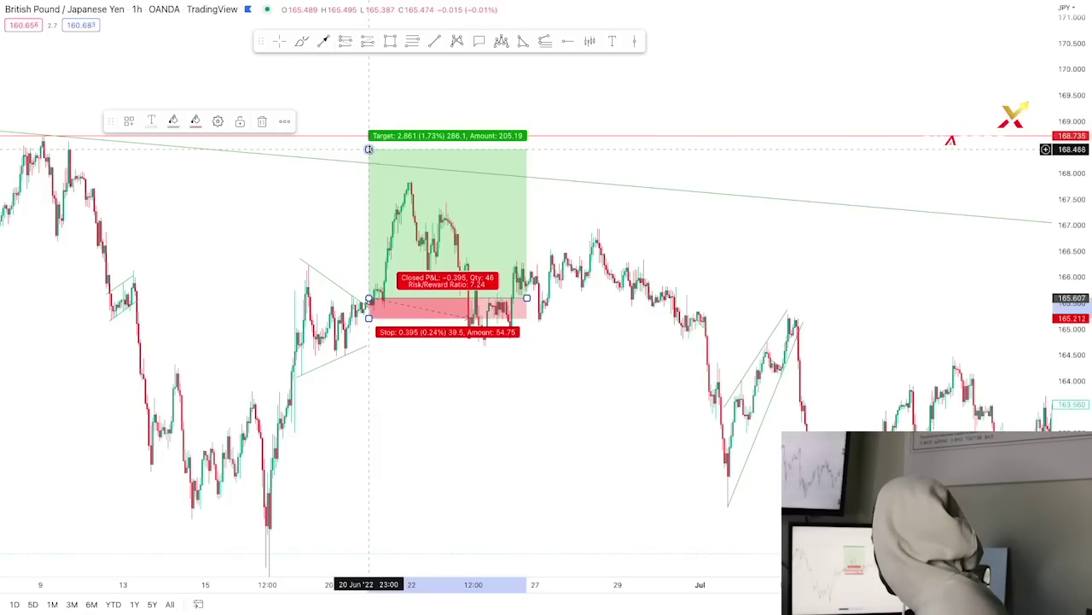
drag(369, 149, 368, 182)
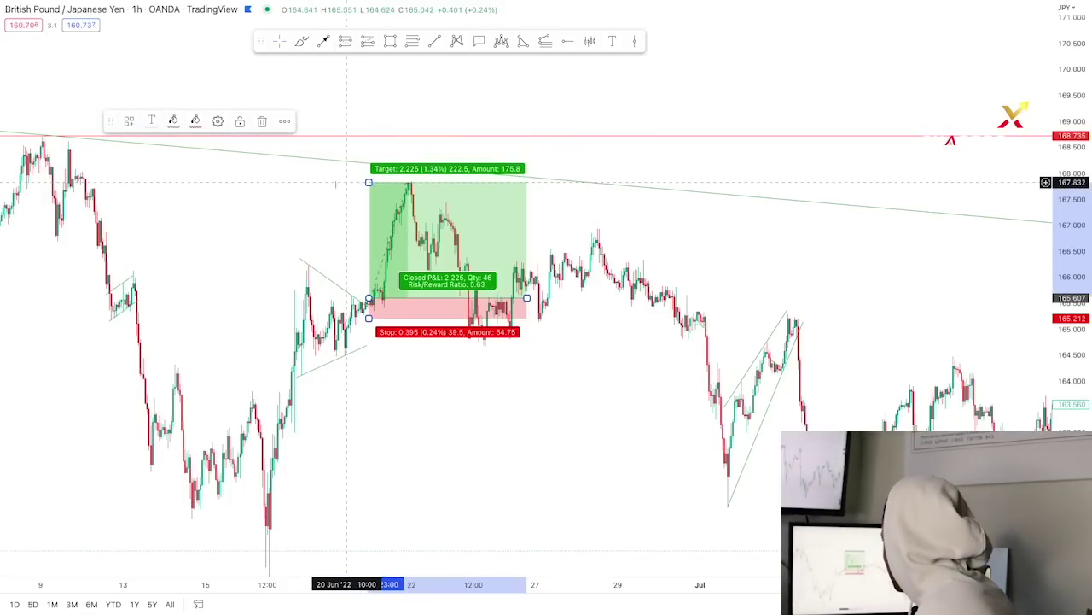
click(334, 268)
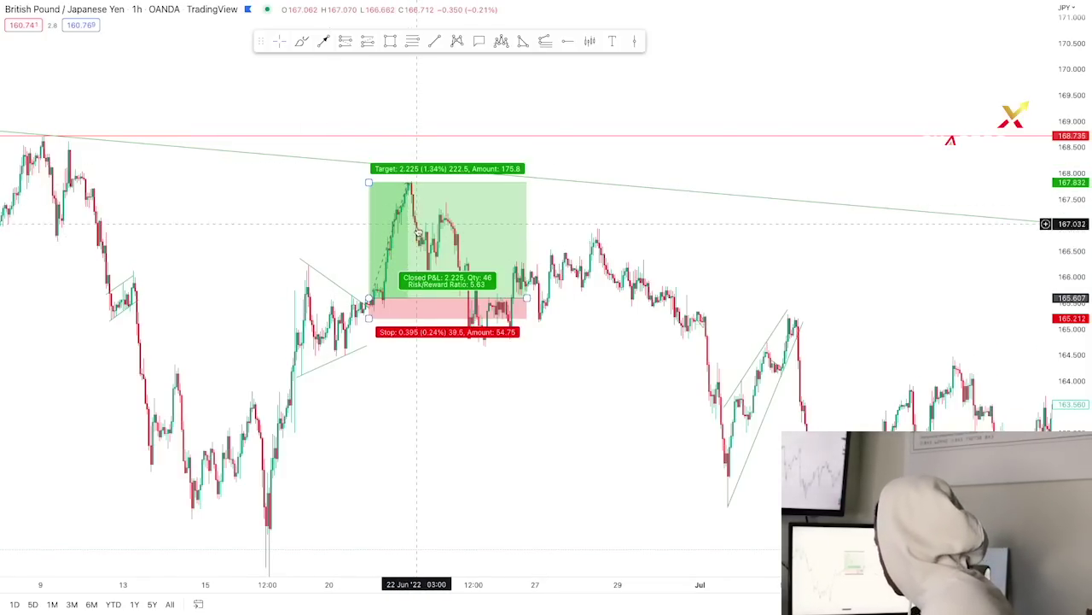
scroll(341, 229, right, 3)
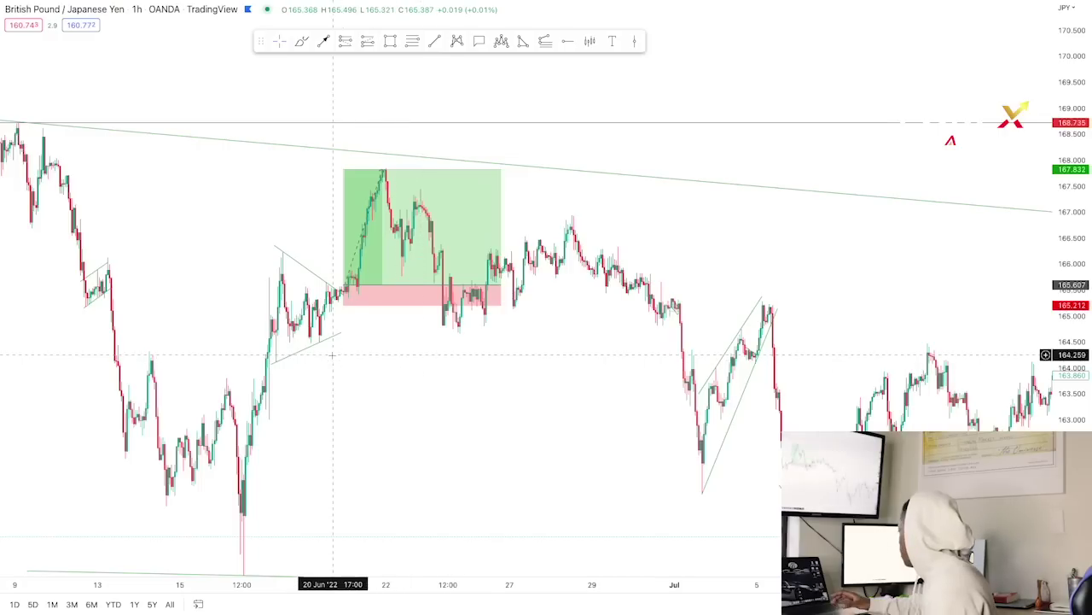
Delete the late-June long position box and move the chart back to the early-June peak.
click(401, 260)
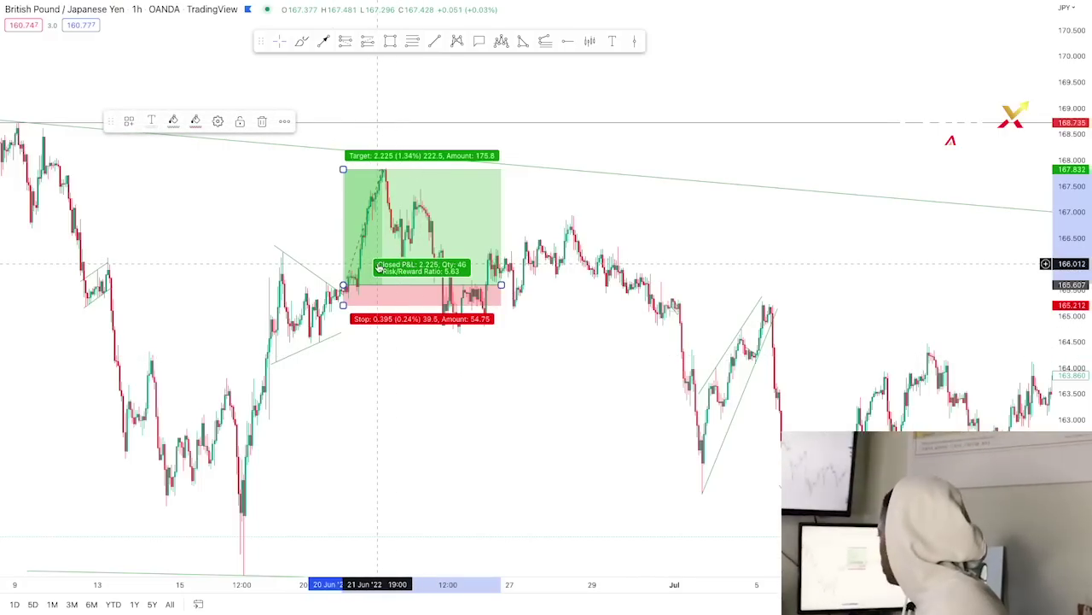
key(Delete)
drag(171, 330, 458, 333)
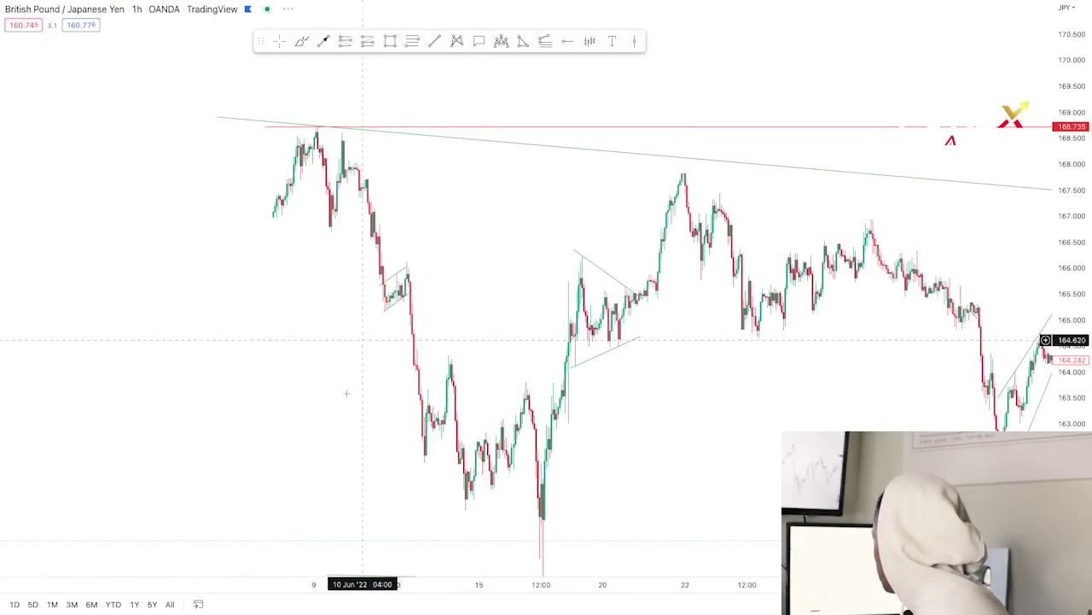
drag(315, 317, 463, 322)
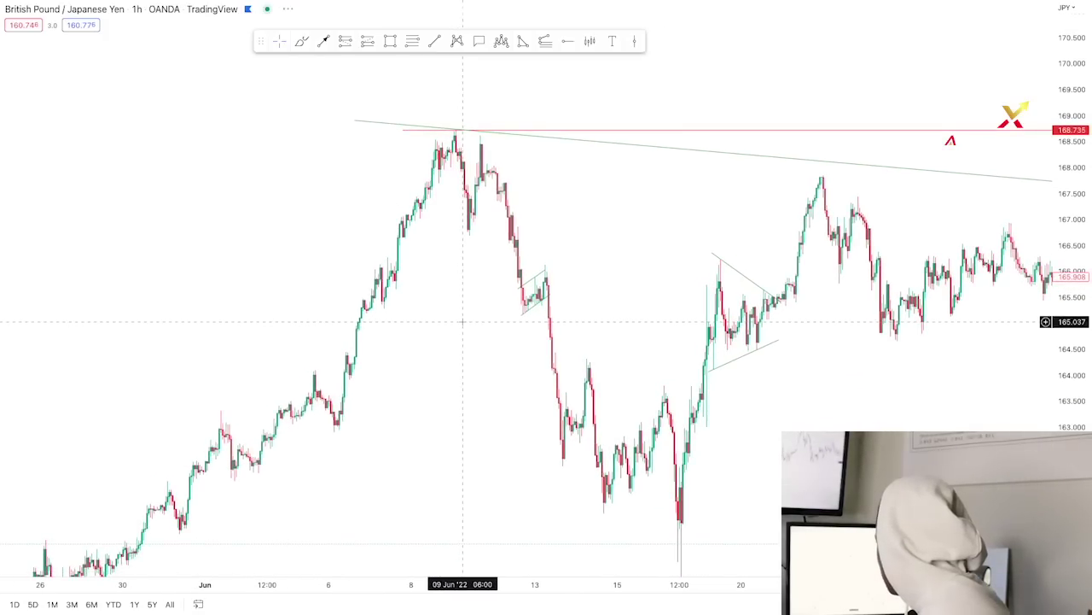
drag(548, 162, 524, 208)
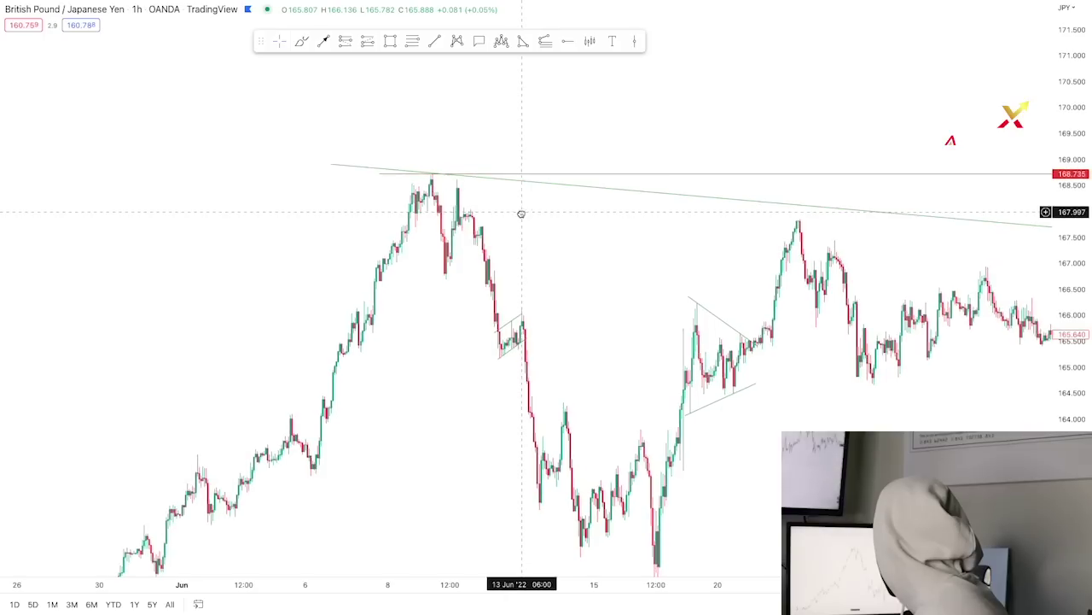
Dismiss the accidental interval prompt, keeping the 1h chart, and check the small 10 Jun pennant.
text(1)
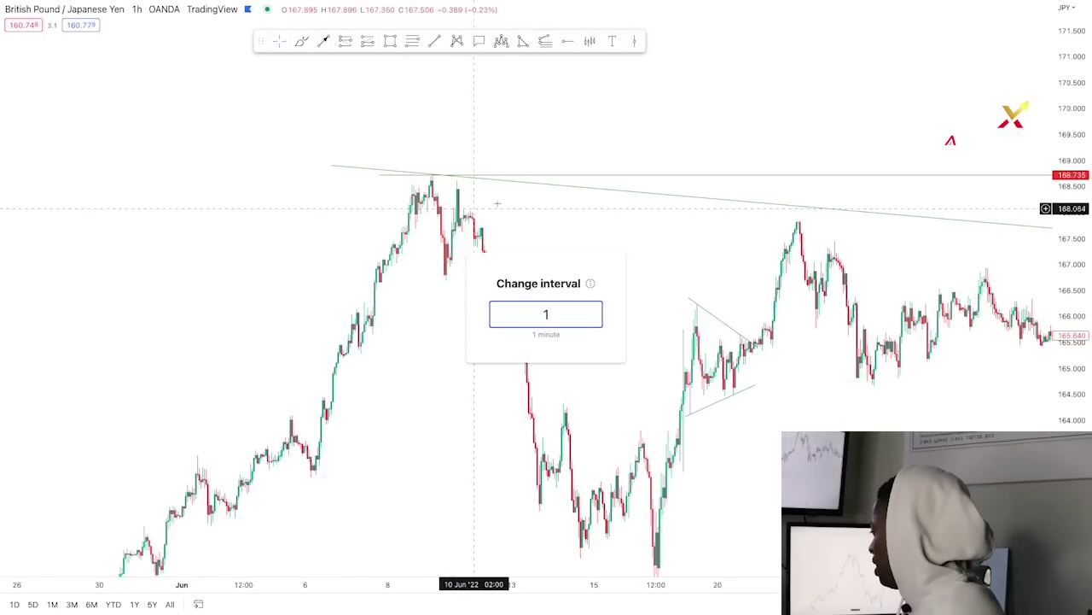
key(Escape)
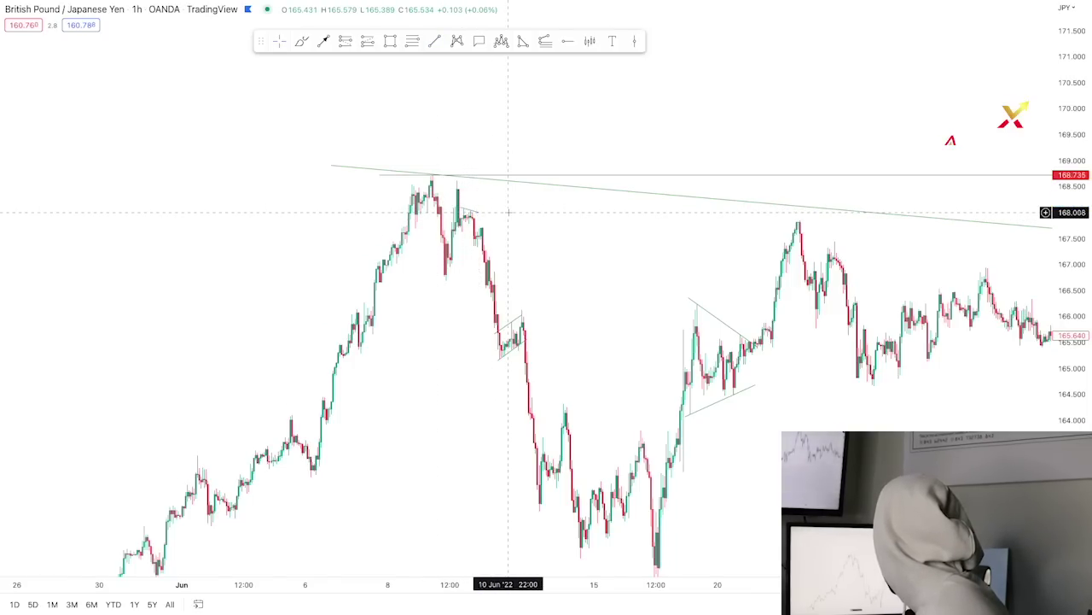
click(443, 41)
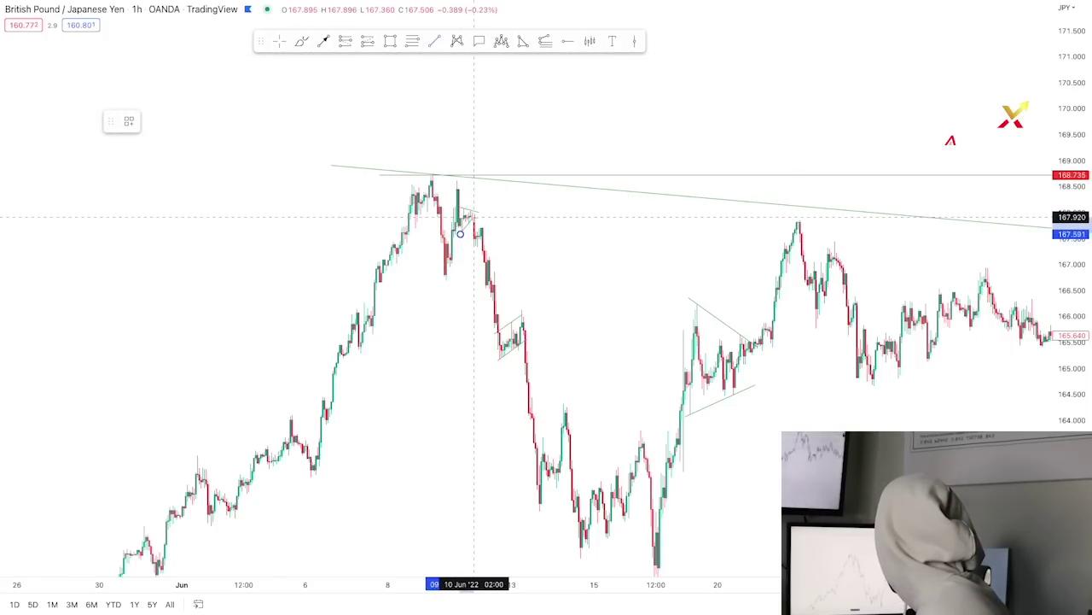
click(473, 217)
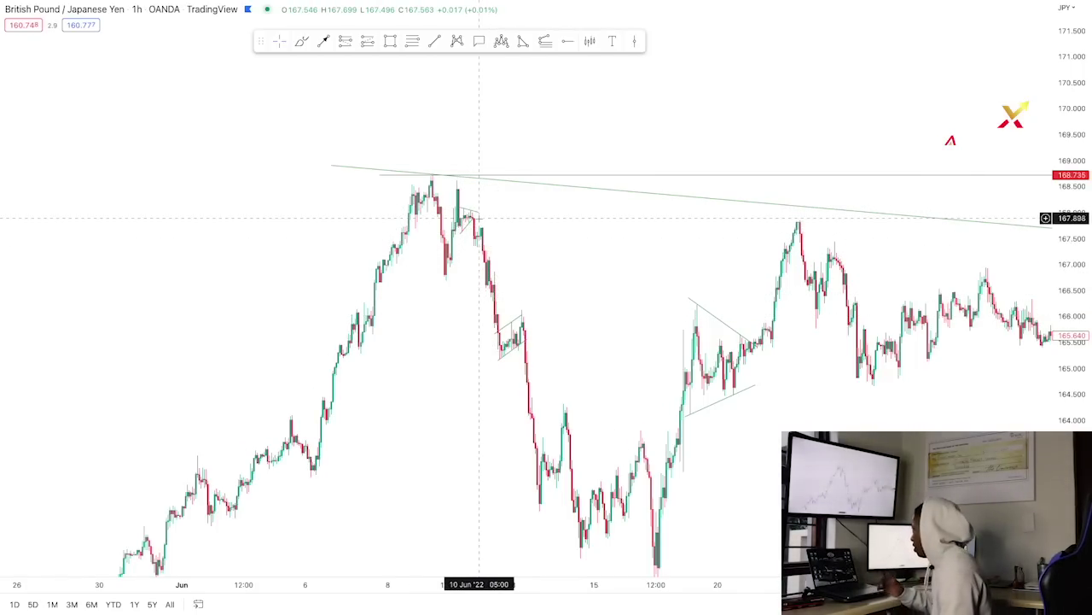
click(345, 42)
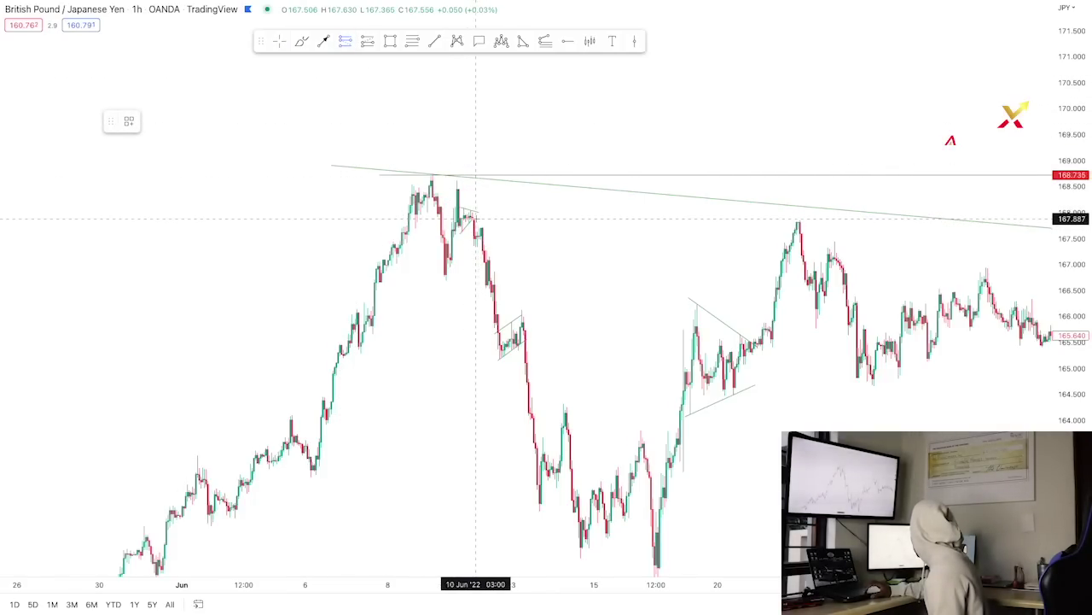
Place a trial short position at the 10 Jun pennant, tightening its stop and moving its target.
click(476, 222)
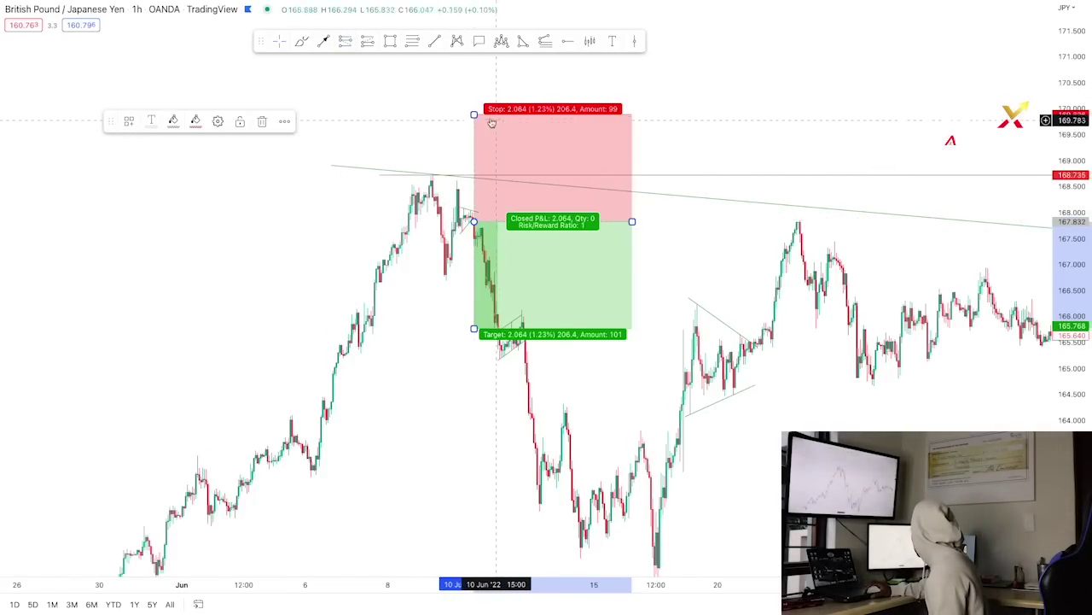
drag(473, 115, 474, 205)
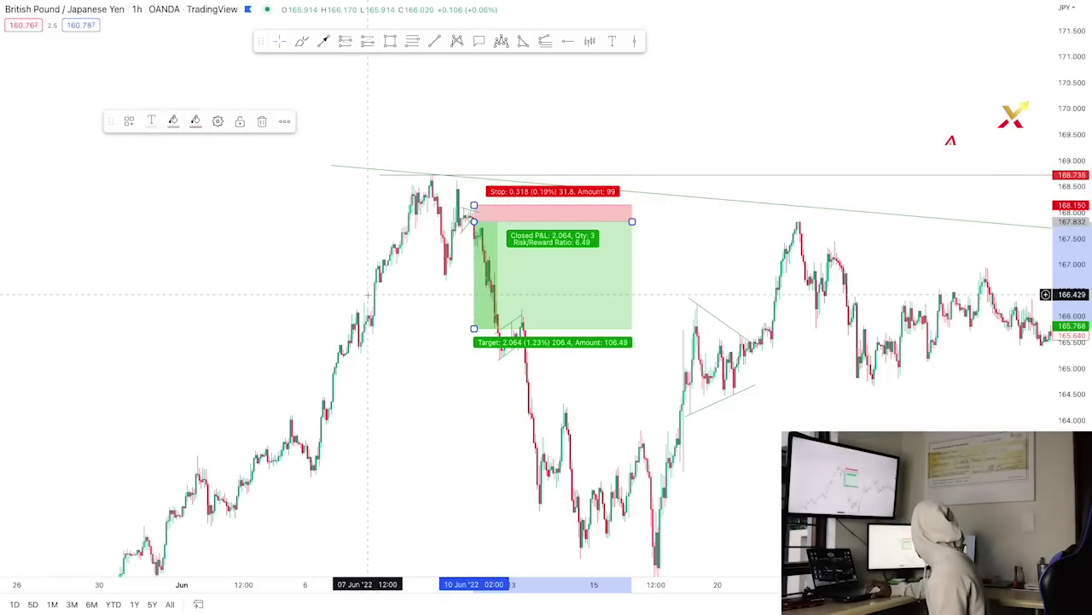
click(451, 326)
mouse_move(472, 326)
mouse_down()
mouse_move(474, 268)
mouse_move(479, 478)
mouse_up()
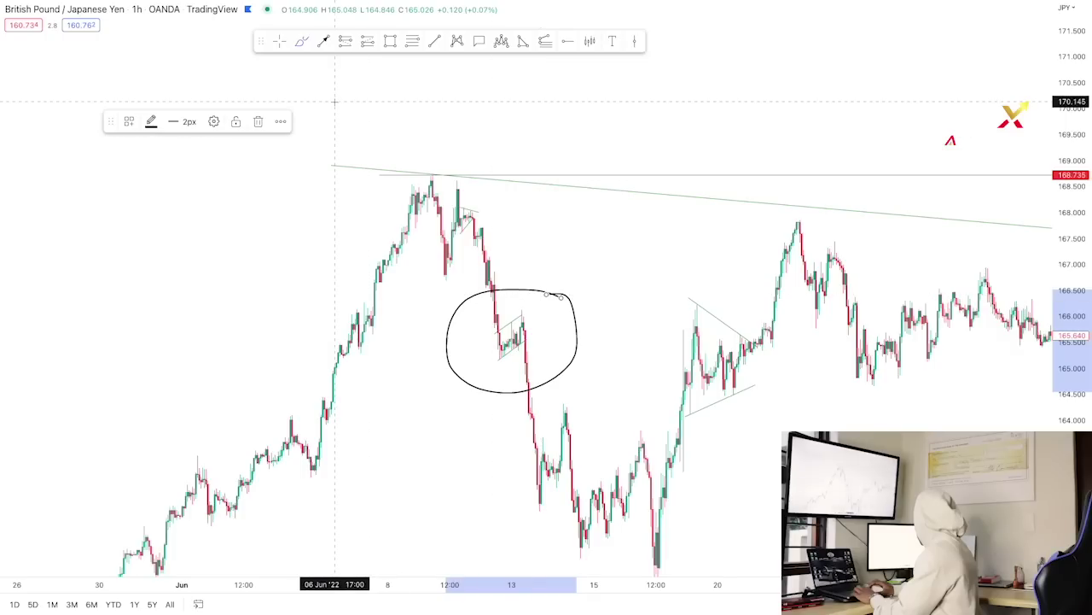
In the empty area beside the early-June peak, brush two pairs of parallel channel lines.
drag(241, 299, 383, 337)
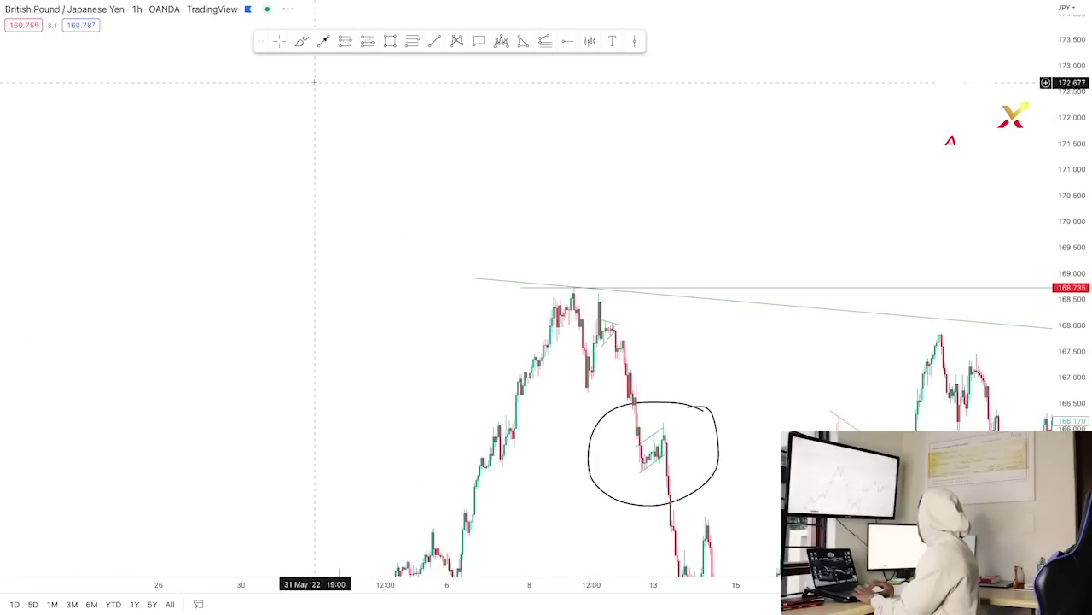
click(301, 41)
drag(234, 179, 300, 218)
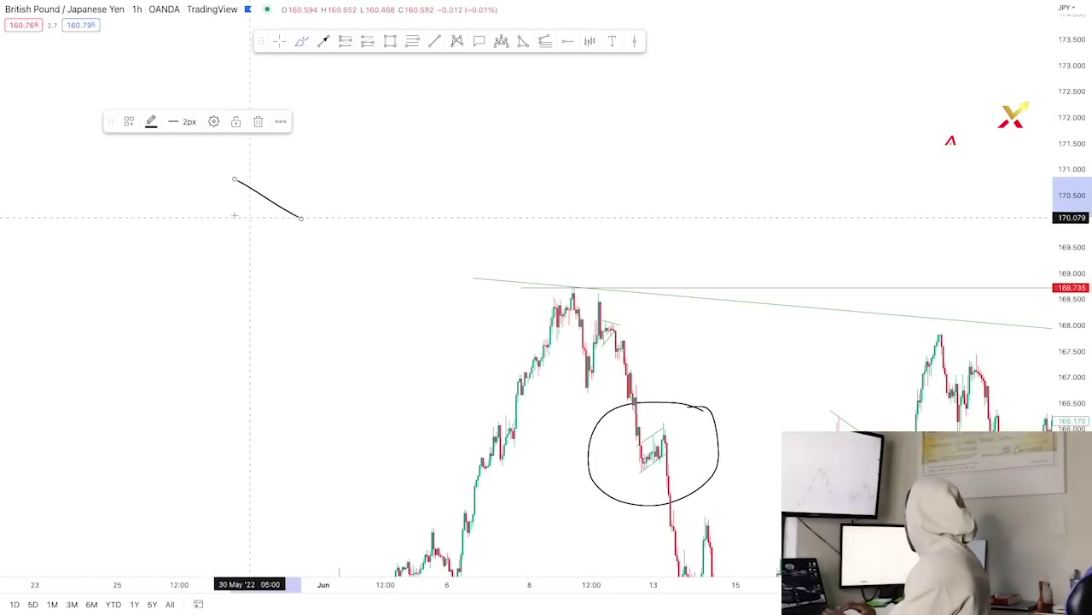
drag(206, 209, 270, 252)
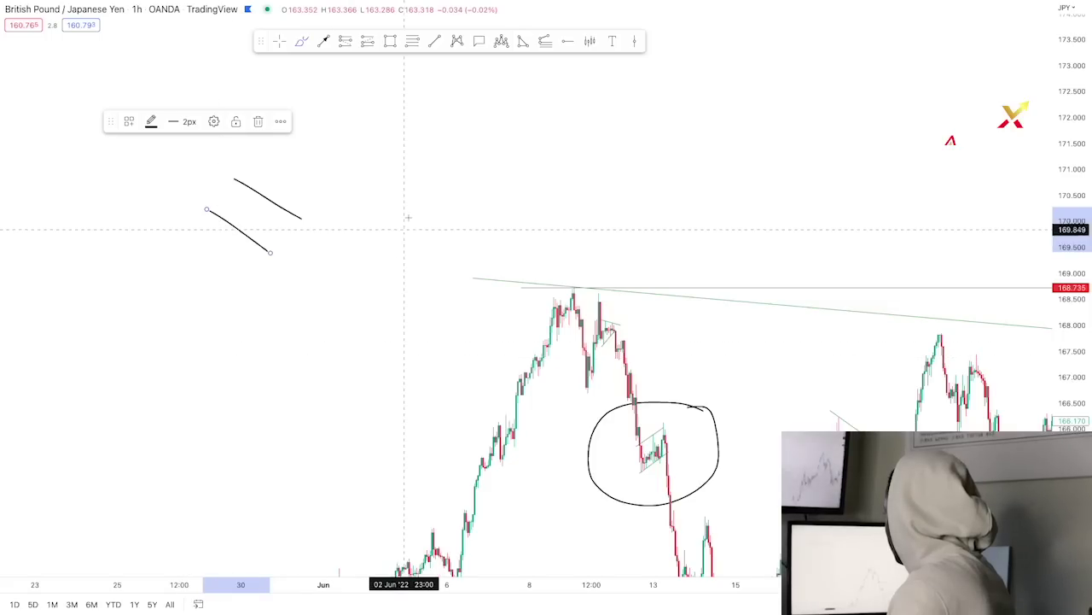
drag(424, 221, 512, 182)
drag(446, 252, 534, 210)
Add the lead-in moves, circle the bearish flag, sketch a flag below, and remove a stray stroke.
mouse_move(150, 286)
mouse_down()
mouse_move(206, 165)
mouse_move(249, 196)
mouse_up()
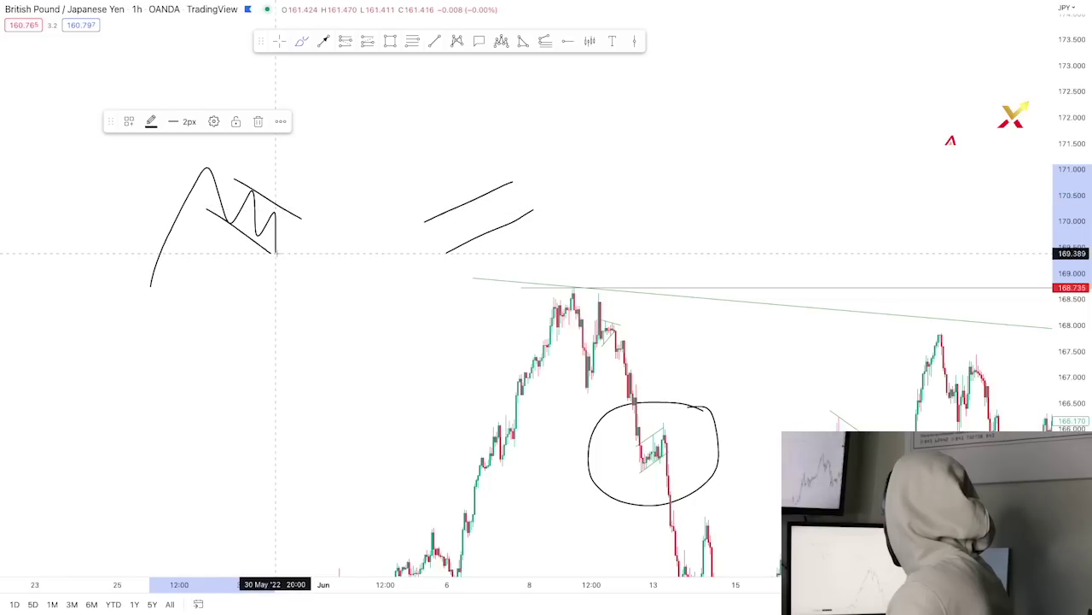
drag(276, 253, 337, 164)
mouse_move(388, 121)
mouse_down()
mouse_move(440, 247)
mouse_move(503, 229)
mouse_move(547, 280)
mouse_up()
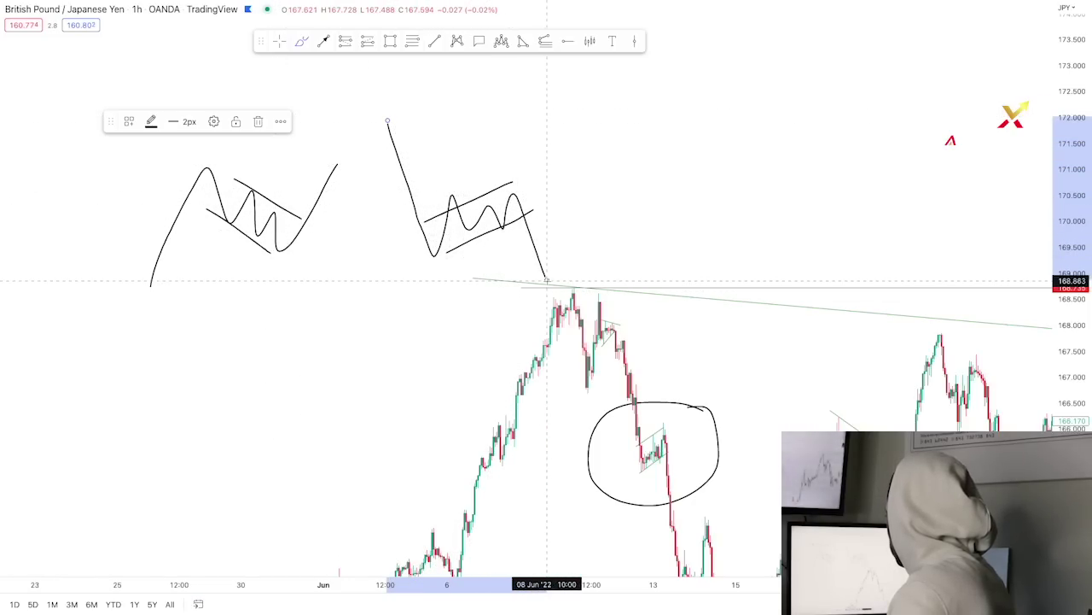
mouse_move(538, 167)
mouse_down()
mouse_move(418, 188)
mouse_move(534, 175)
mouse_up()
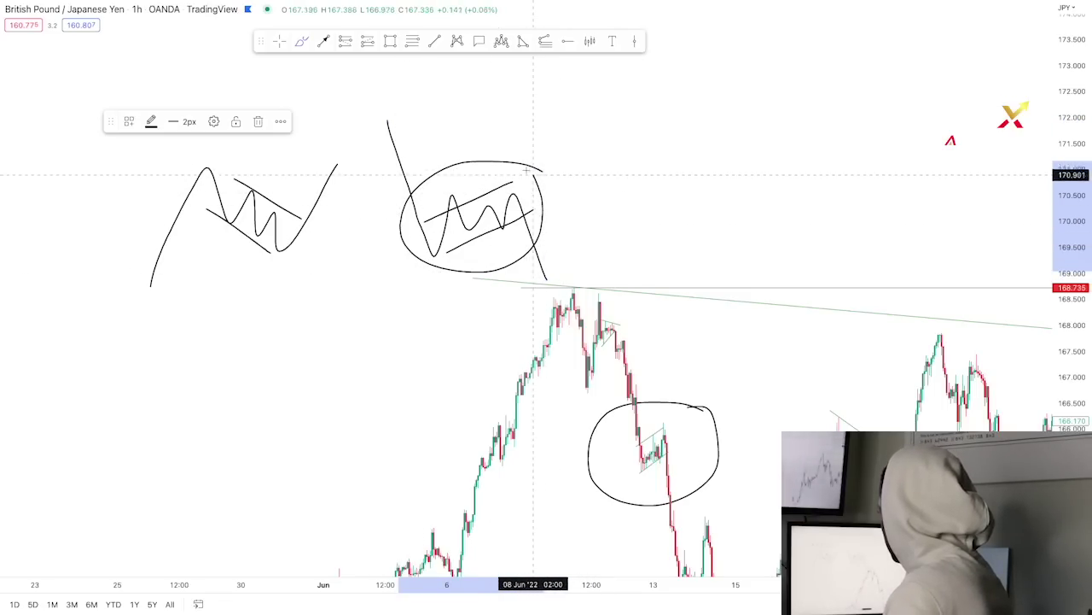
mouse_move(181, 458)
mouse_down()
mouse_move(239, 342)
mouse_move(277, 354)
mouse_move(293, 398)
mouse_move(227, 369)
mouse_up()
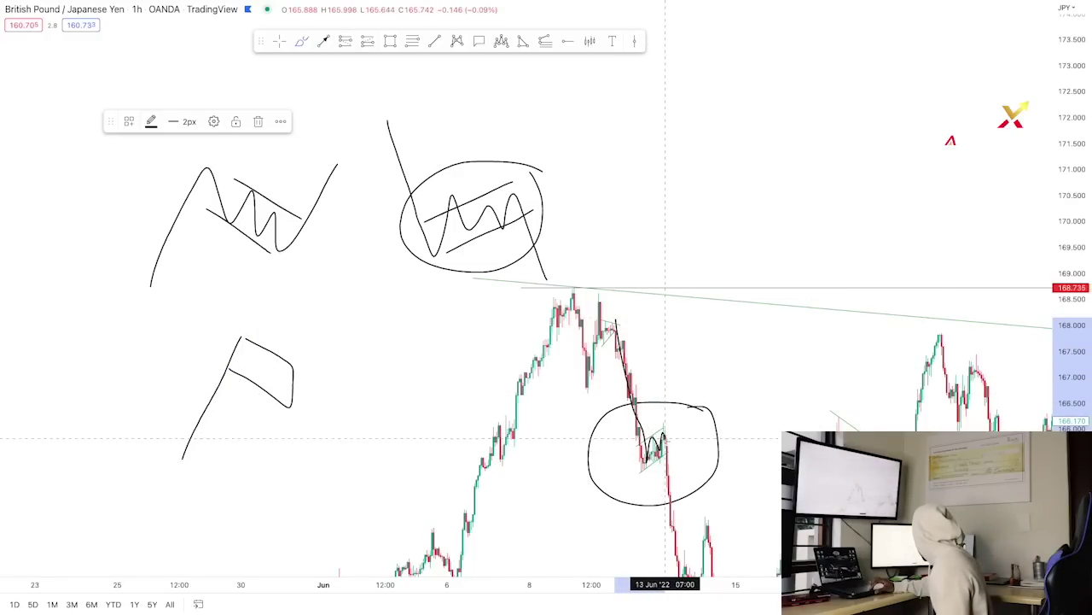
key(Delete)
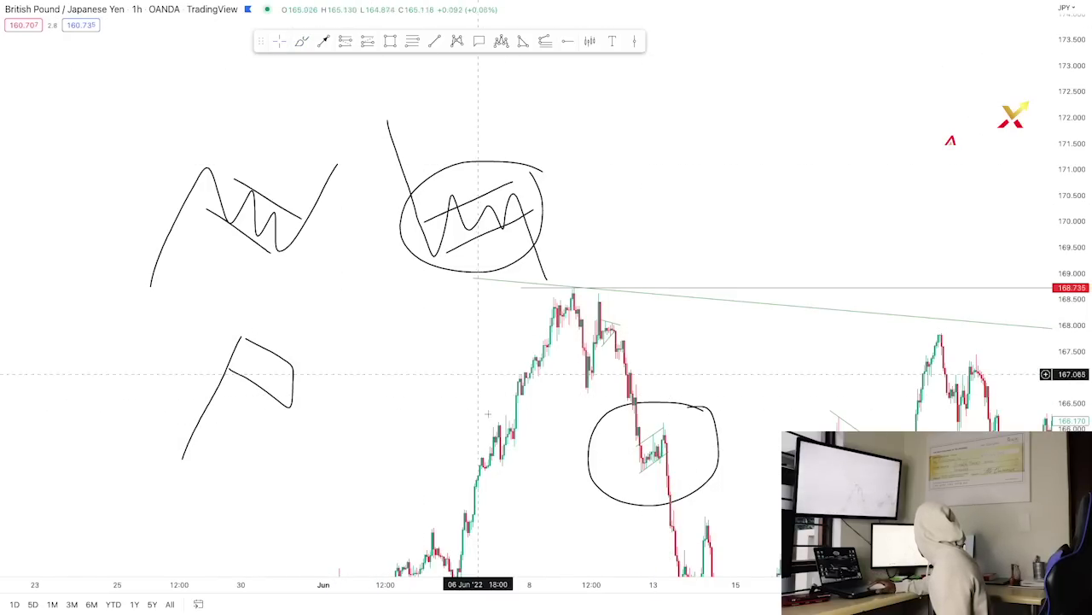
drag(503, 450, 325, 290)
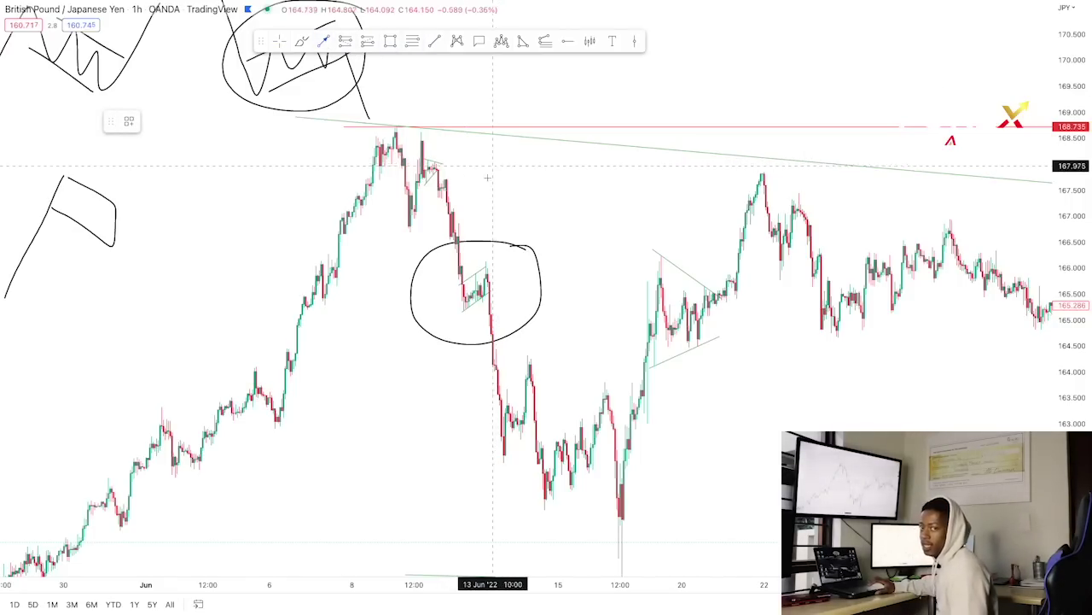
Draw a downward arrow into the circled mid-June pennant and place a short at its breakdown.
click(486, 187)
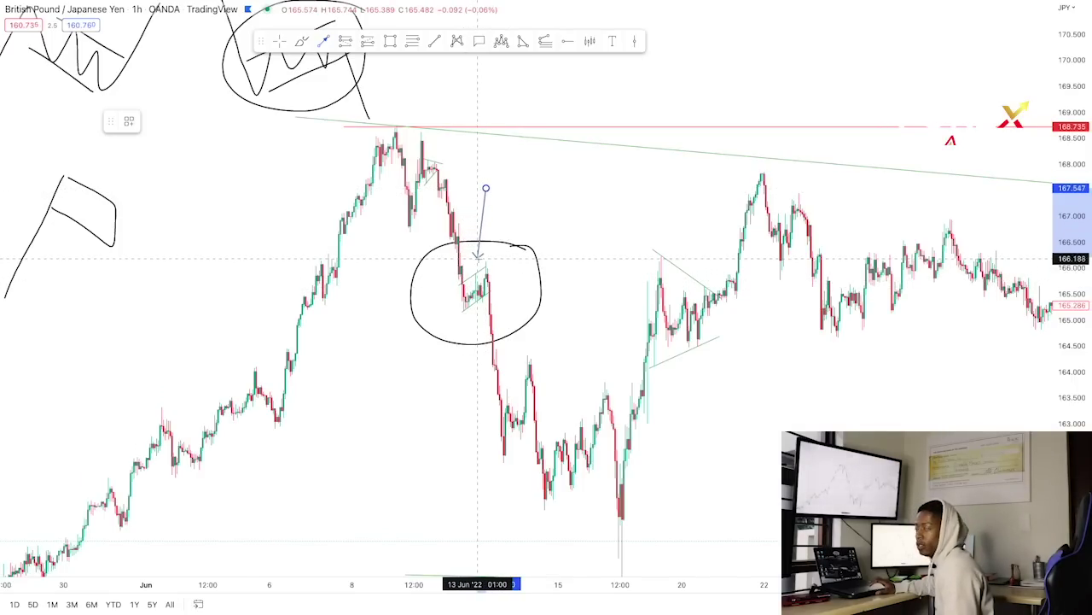
click(485, 265)
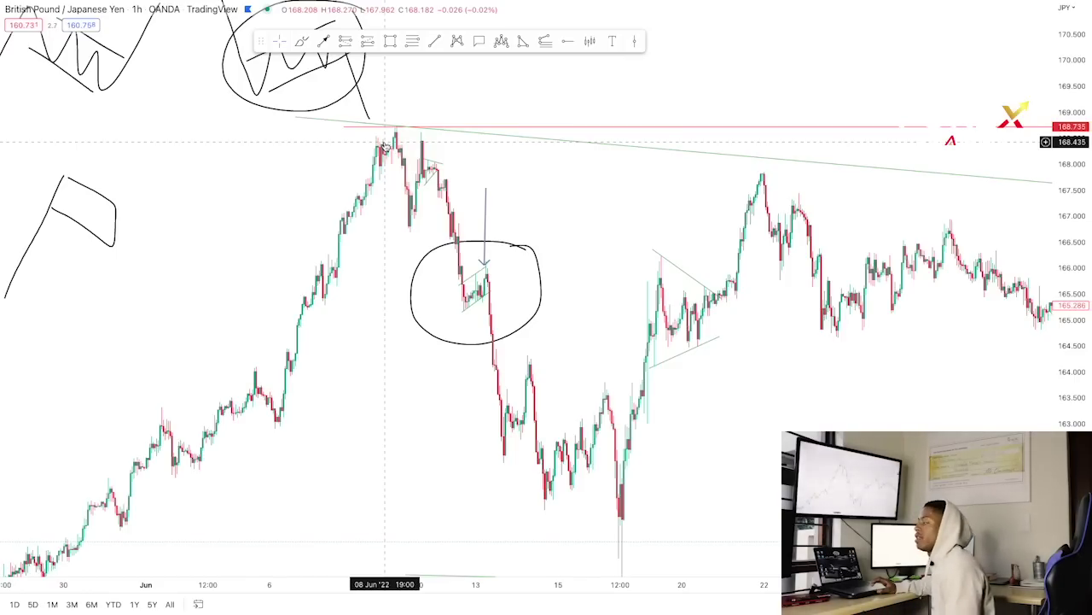
click(345, 41)
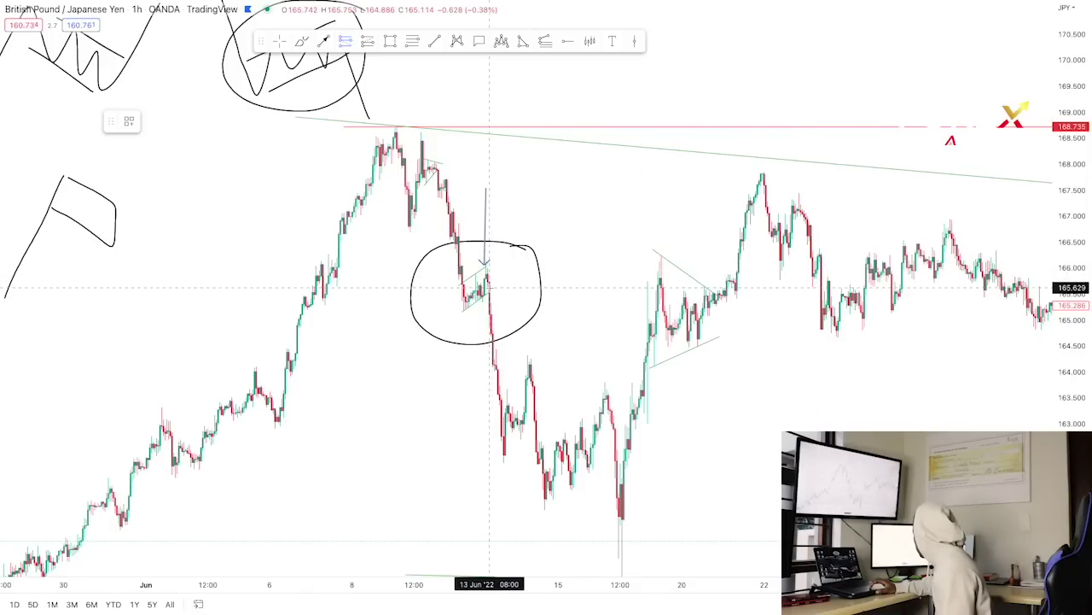
click(489, 288)
Move the short's stop down to about 166.17 and its target to 162.899, roughly 5 risk/reward.
drag(489, 186, 477, 259)
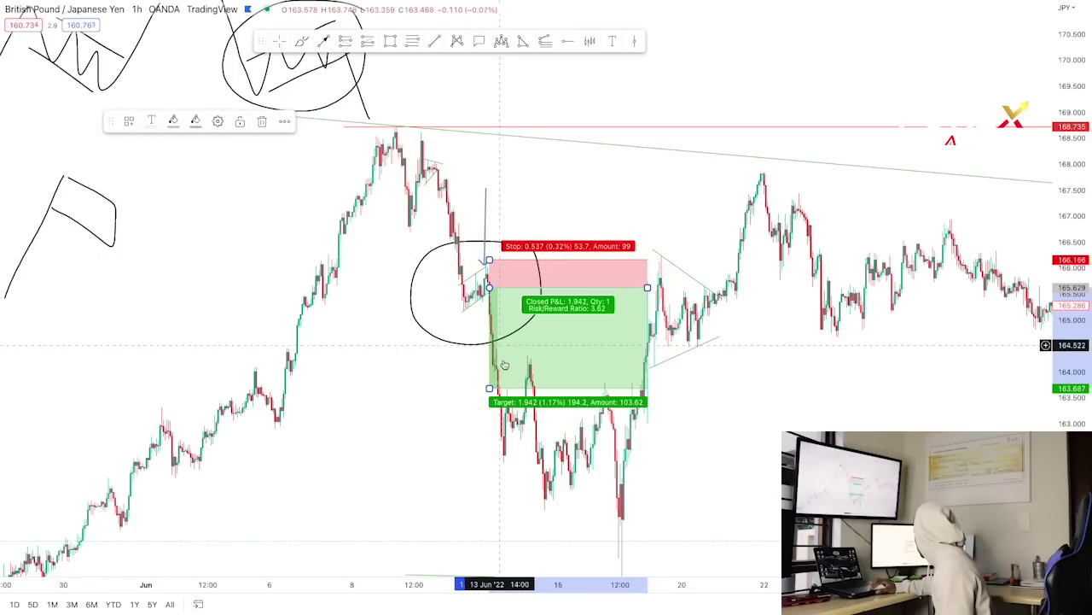
mouse_move(482, 409)
mouse_down()
mouse_move(472, 464)
mouse_move(471, 426)
mouse_up()
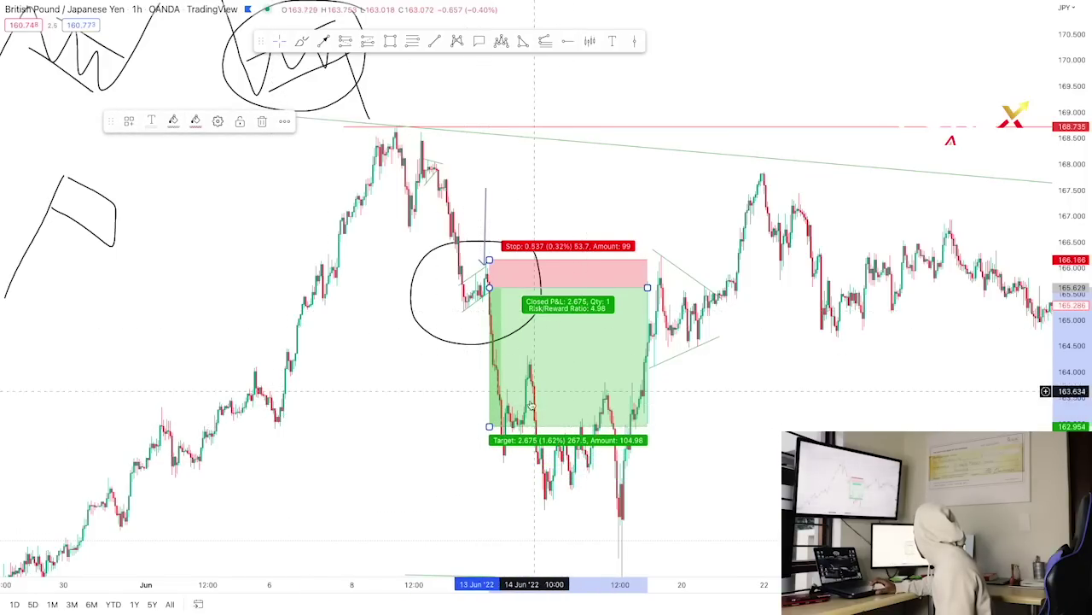
drag(489, 426, 489, 431)
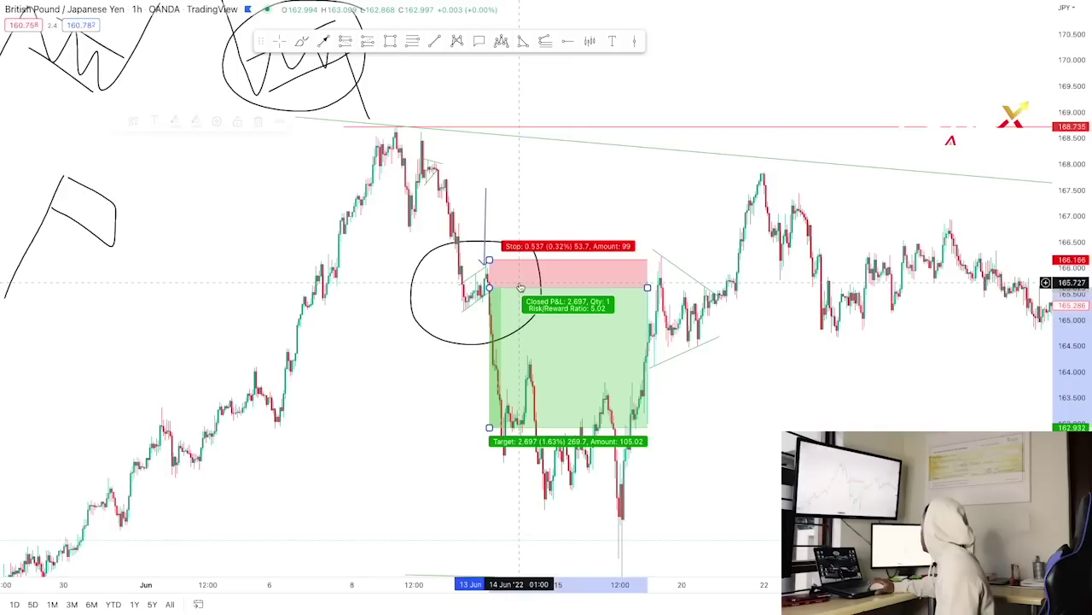
Shift the mid-June short box down onto the entry and raise its take-profit slightly.
drag(521, 287, 489, 262)
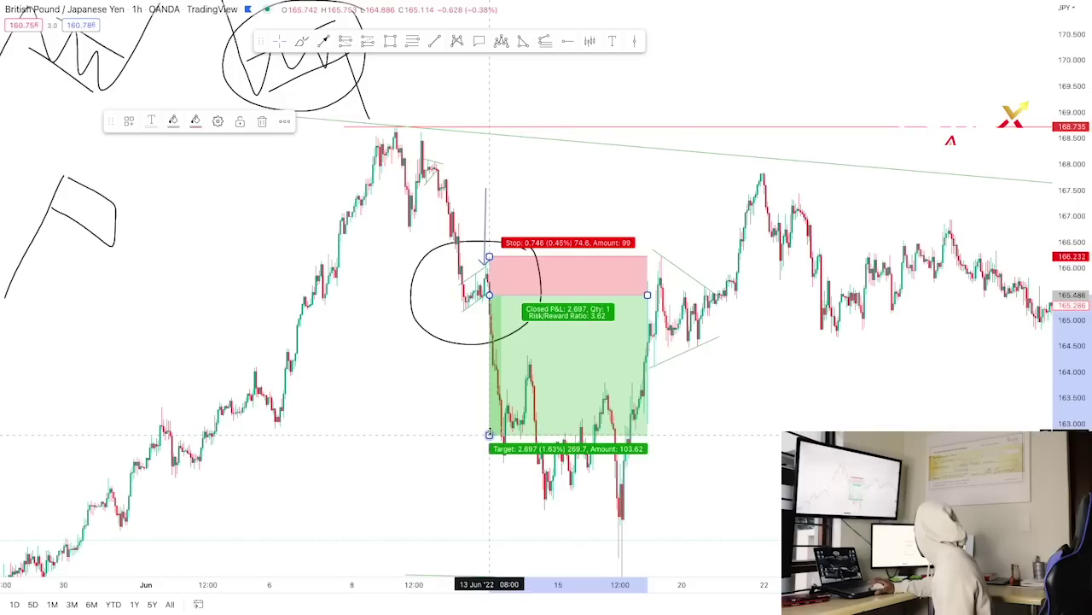
drag(489, 435, 489, 427)
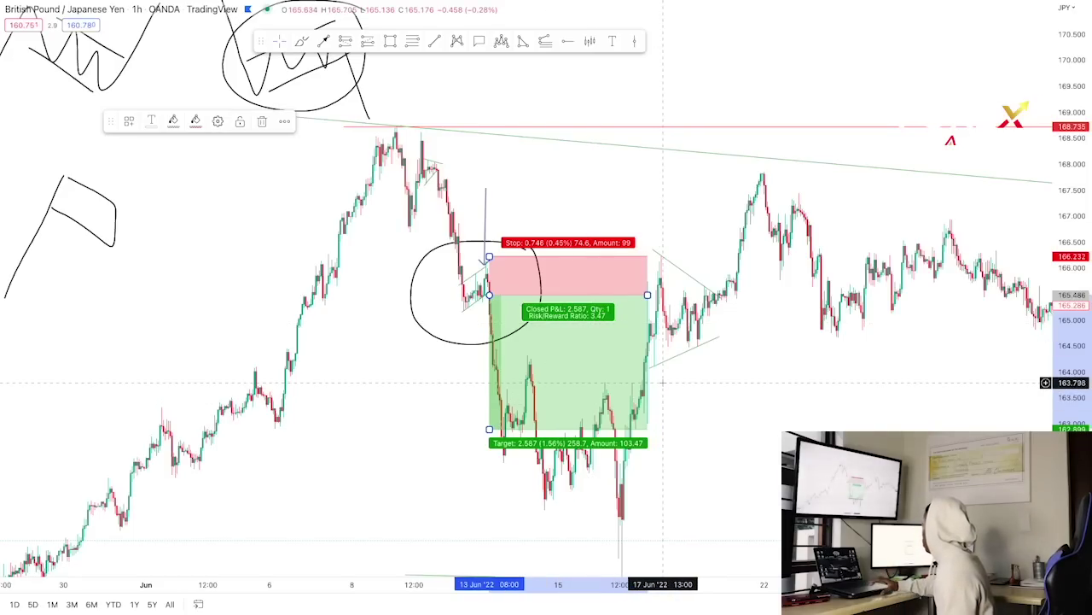
Scroll forward to early July and start an arrow above the swing high toward the 6 Jul low.
scroll(663, 383, right, 5)
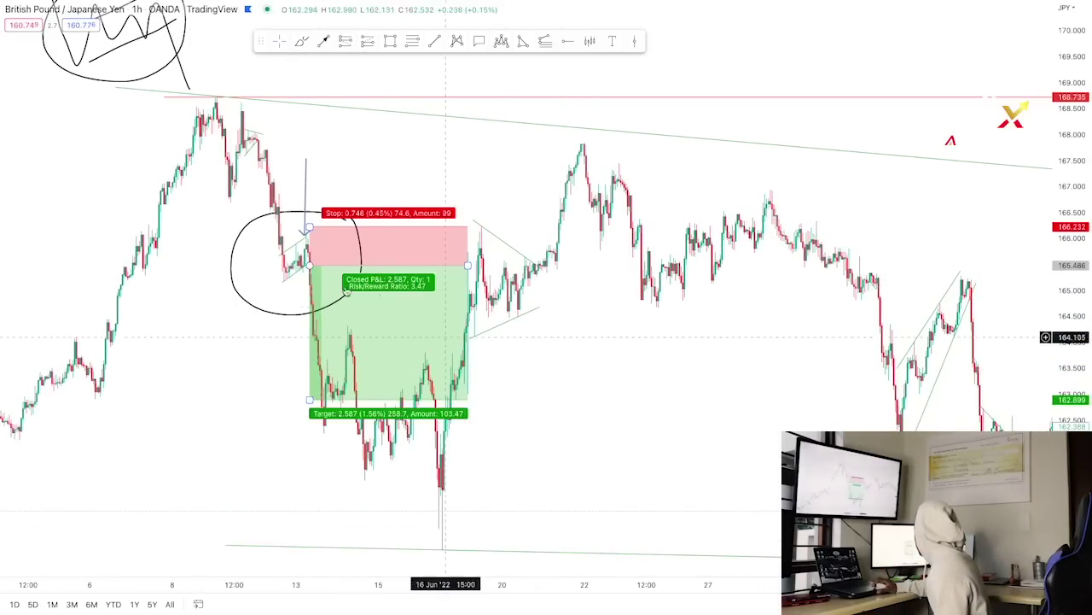
scroll(480, 417, right, 8)
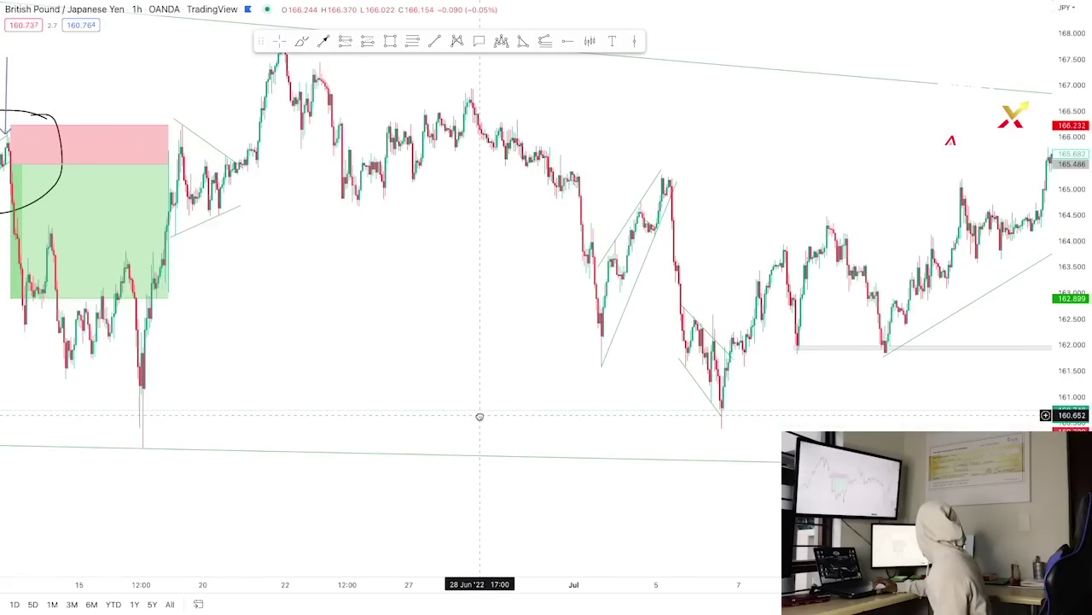
scroll(480, 417, right, 3)
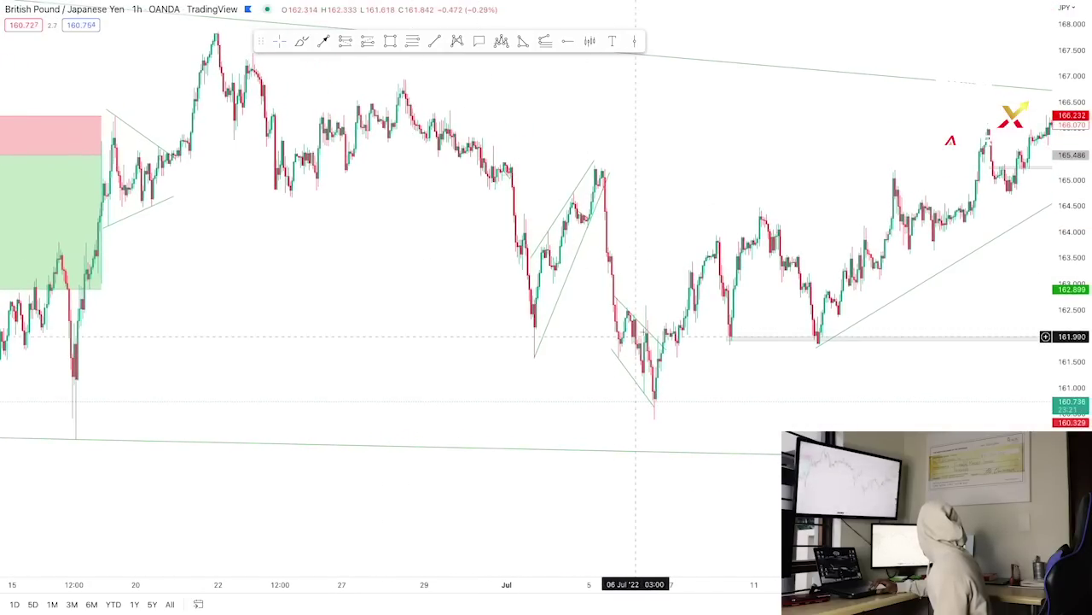
scroll(613, 290, right, 3)
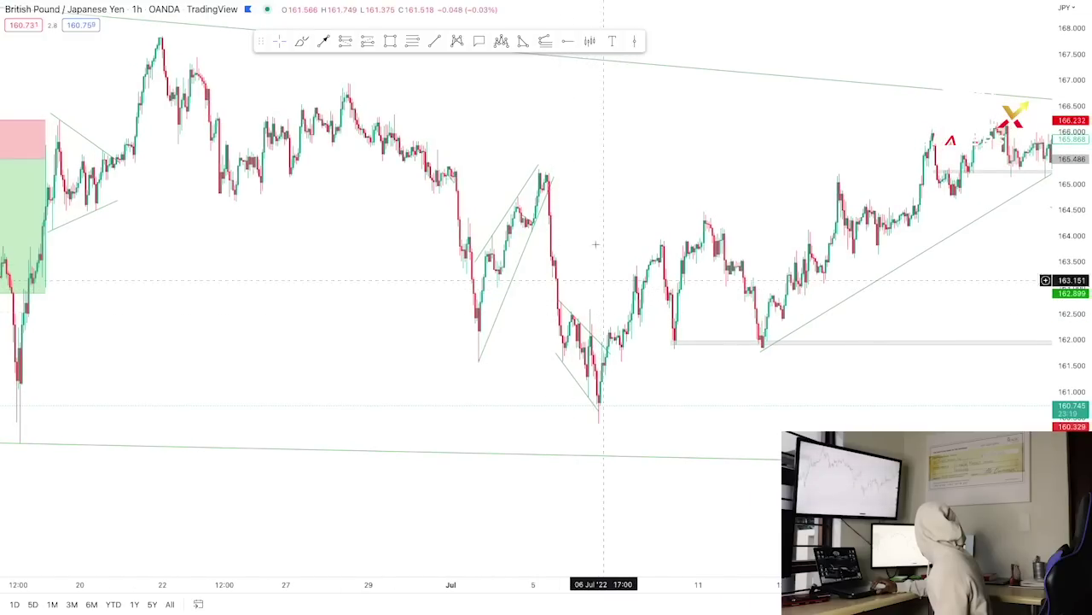
click(547, 103)
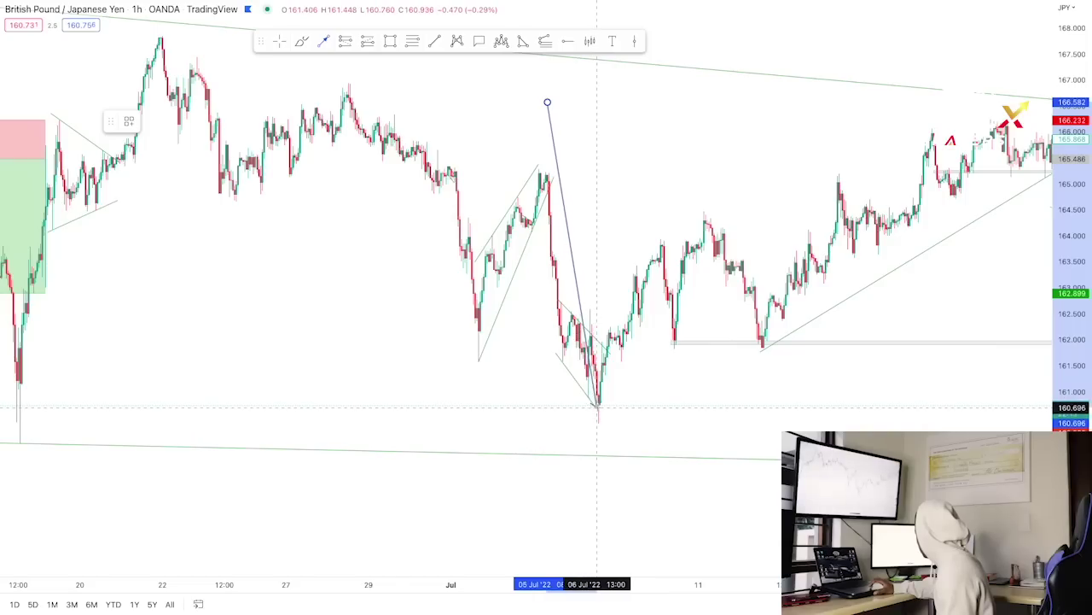
Remove the arrow marking the July 6 low and pick the Long Position tool.
click(589, 393)
click(621, 398)
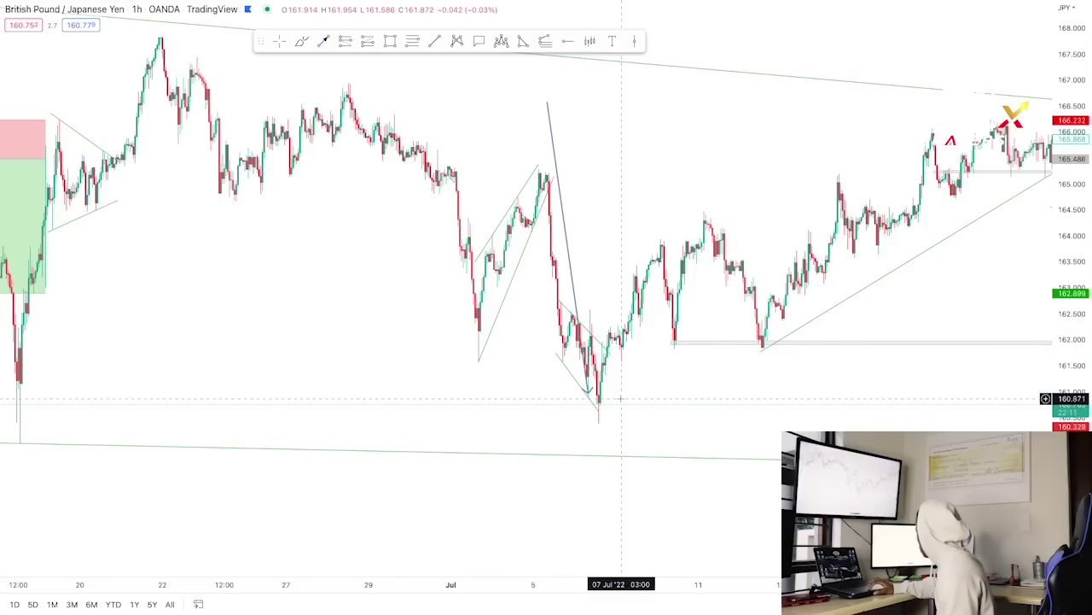
click(573, 283)
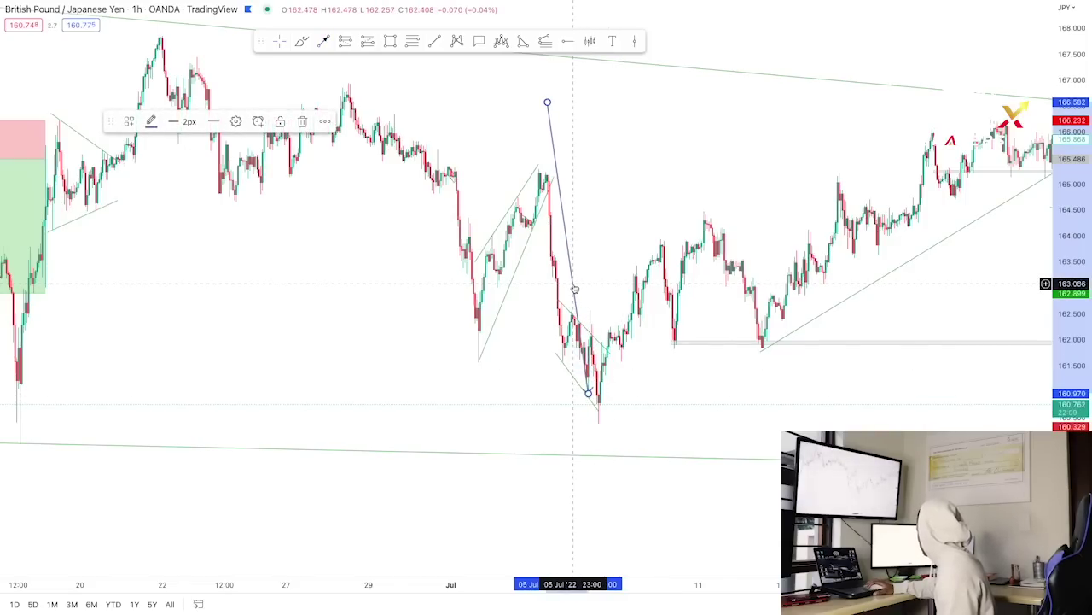
key(Delete)
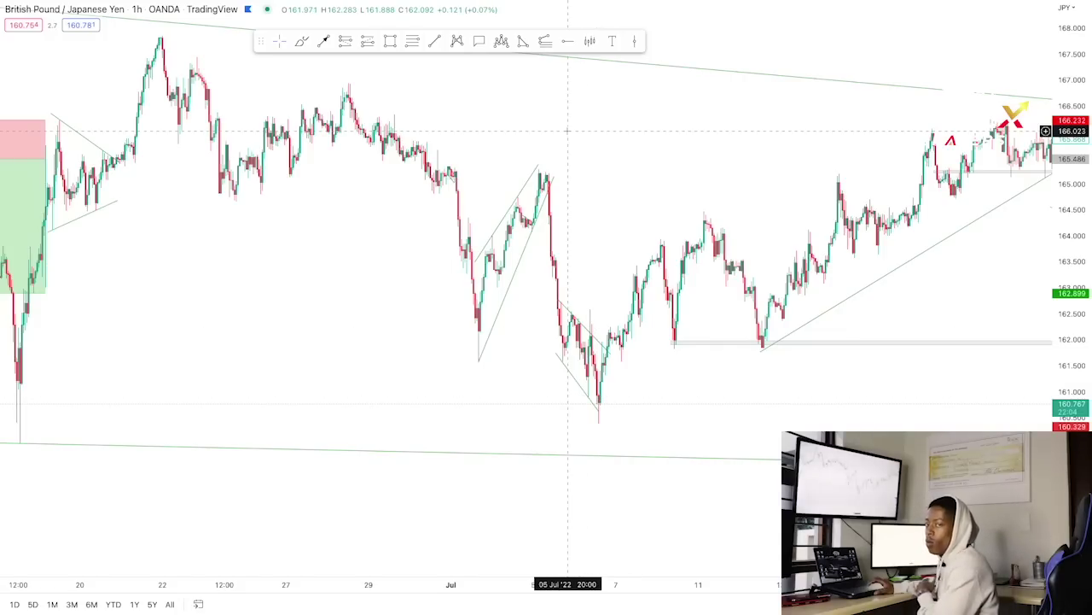
click(367, 41)
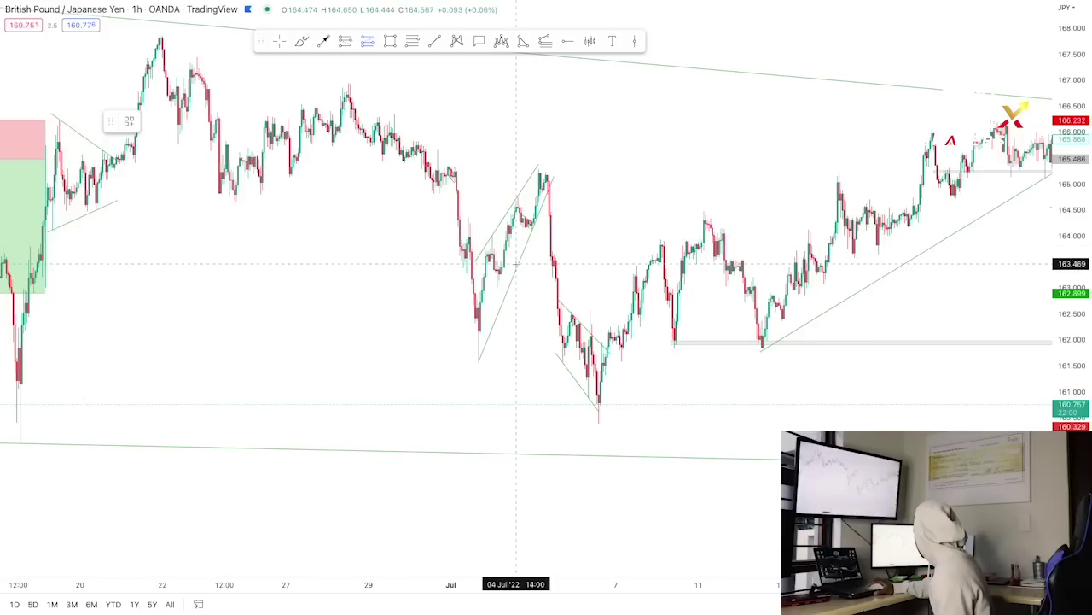
click(600, 394)
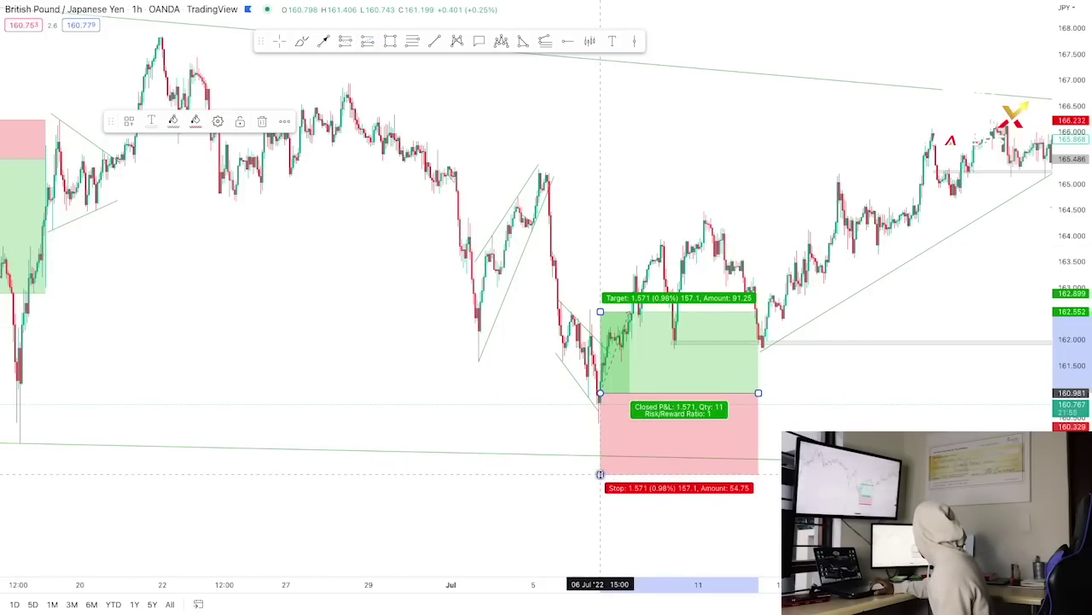
drag(600, 474, 600, 424)
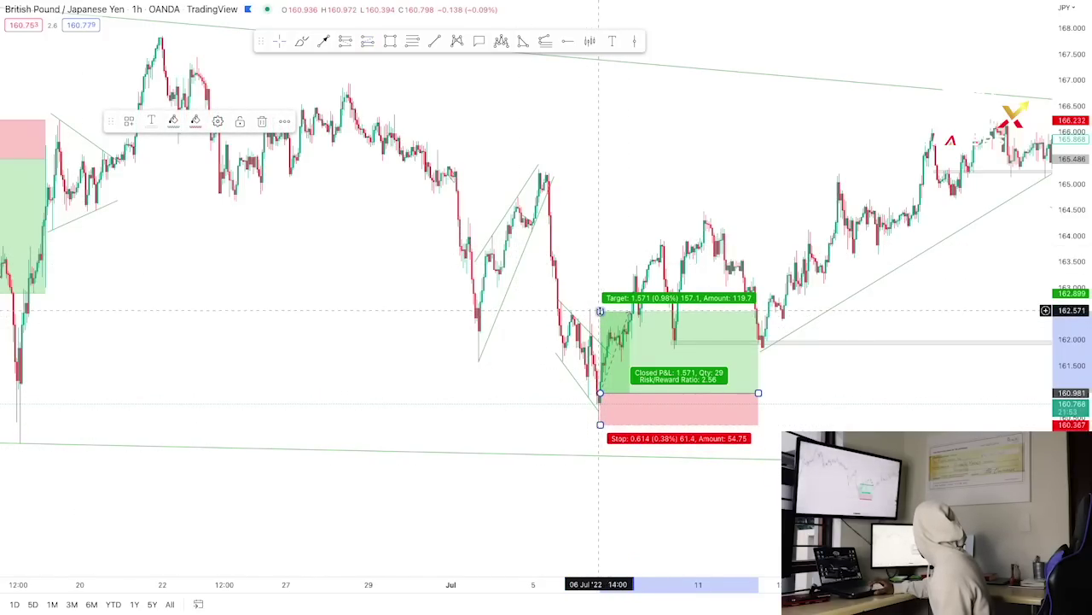
drag(600, 310, 600, 168)
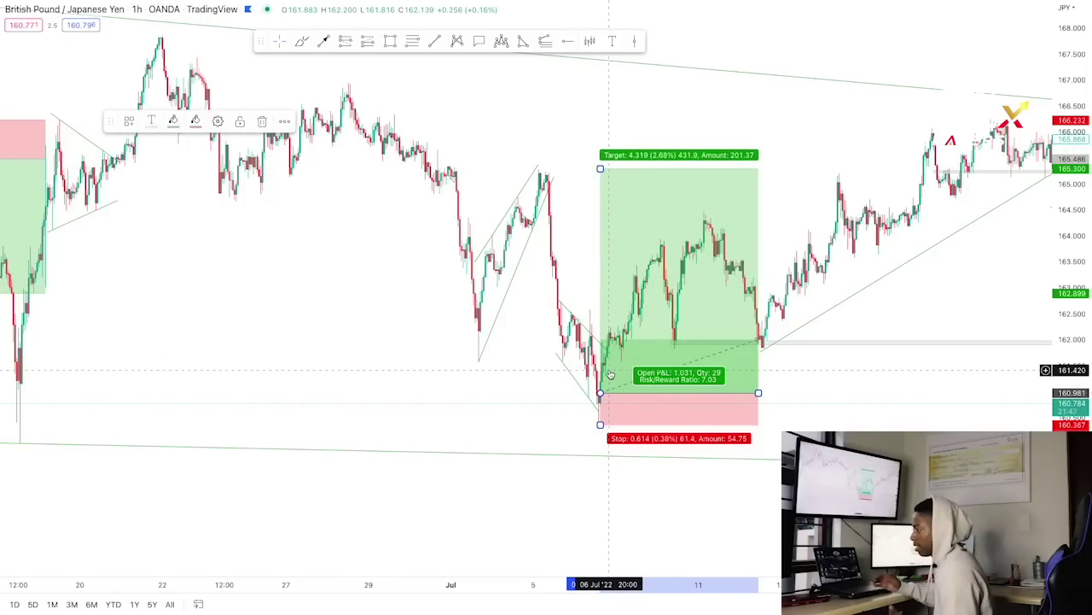
key(Delete)
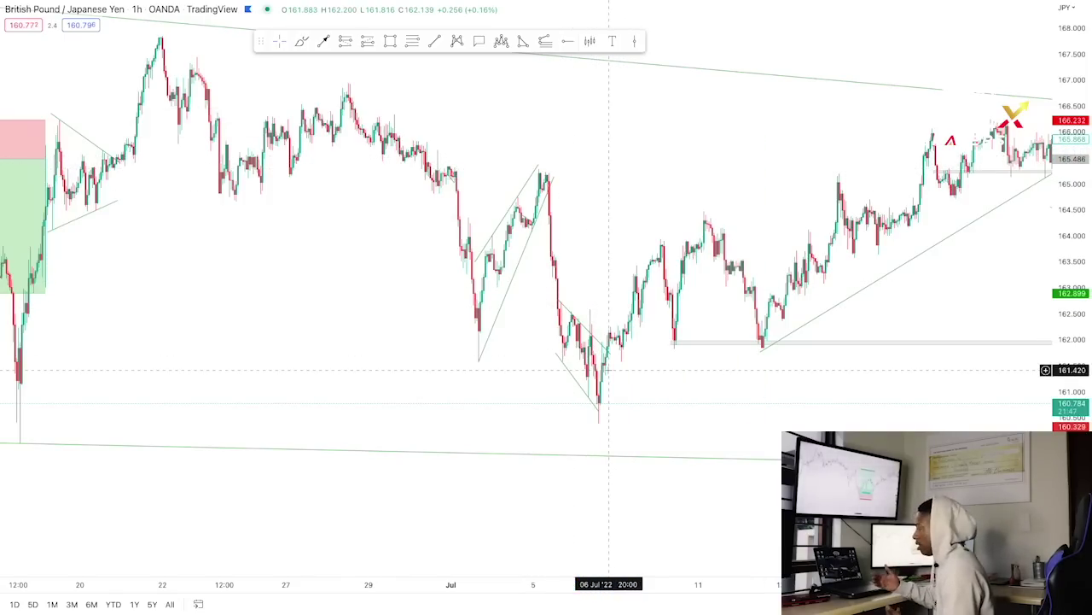
click(367, 41)
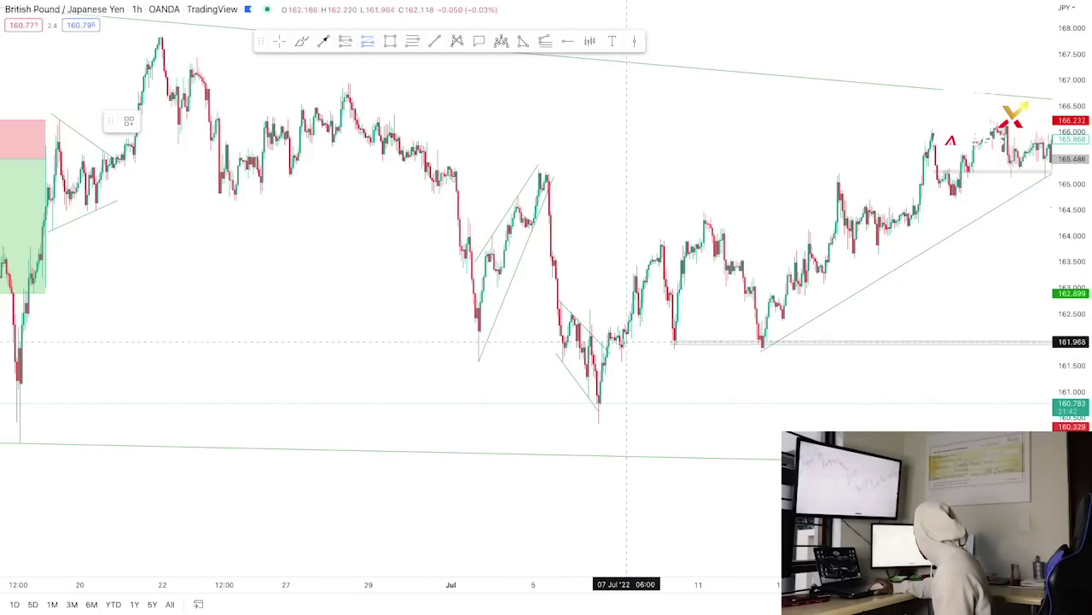
click(621, 342)
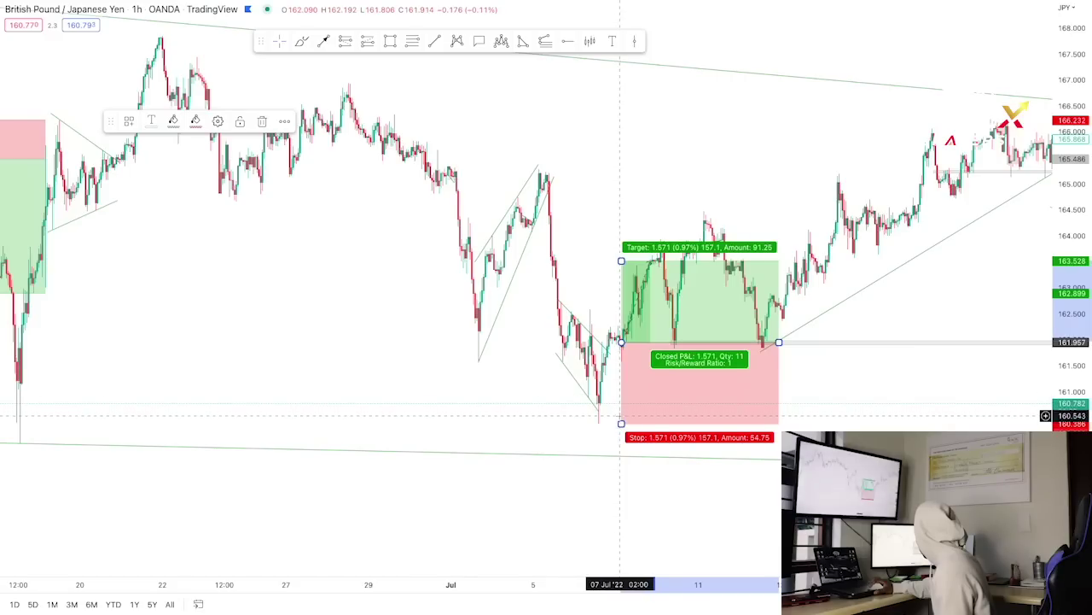
drag(621, 423, 622, 364)
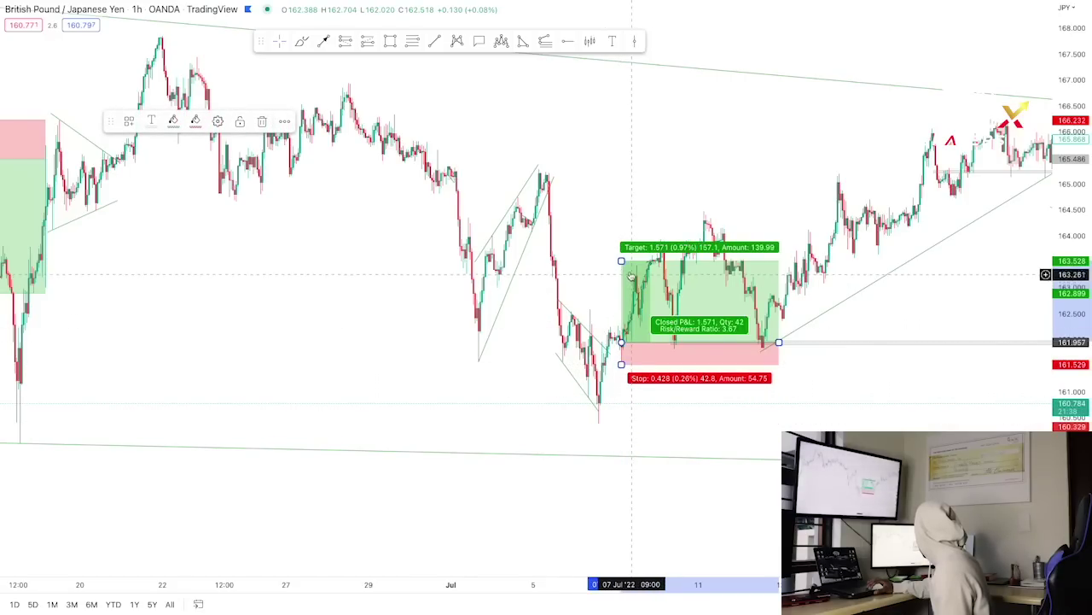
drag(621, 259, 621, 169)
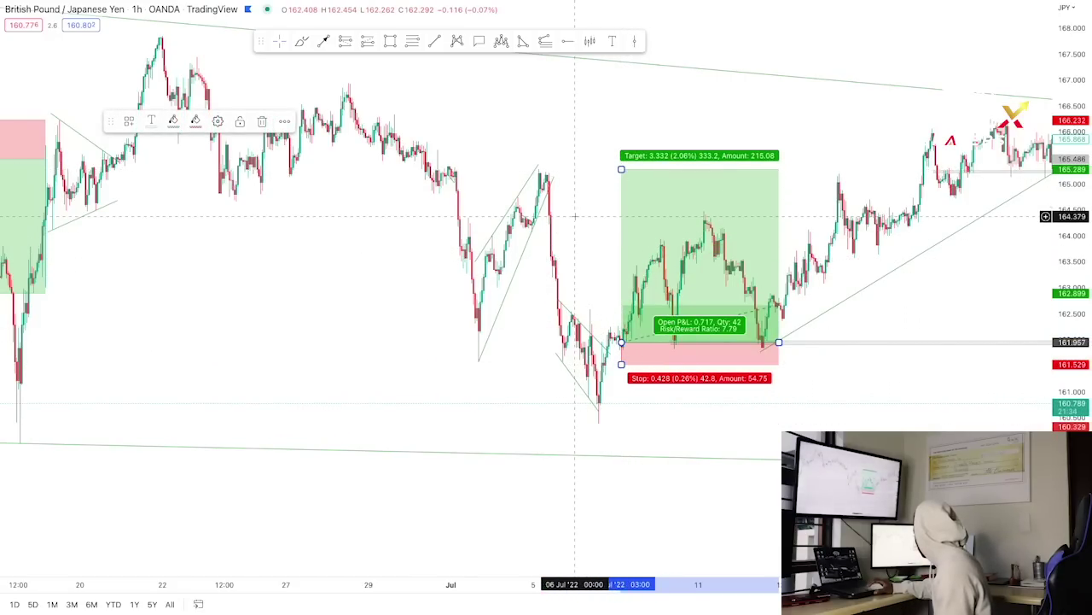
drag(571, 216, 521, 230)
click(611, 245)
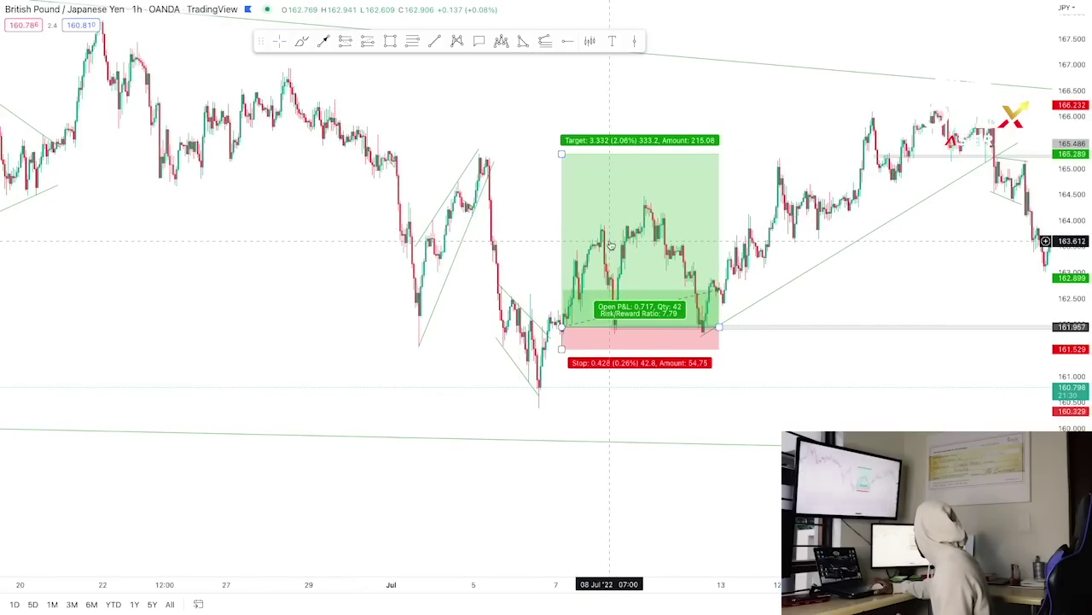
Delete the selected position box, pan on to mid-August, and stretch the price scale taller.
key(Delete)
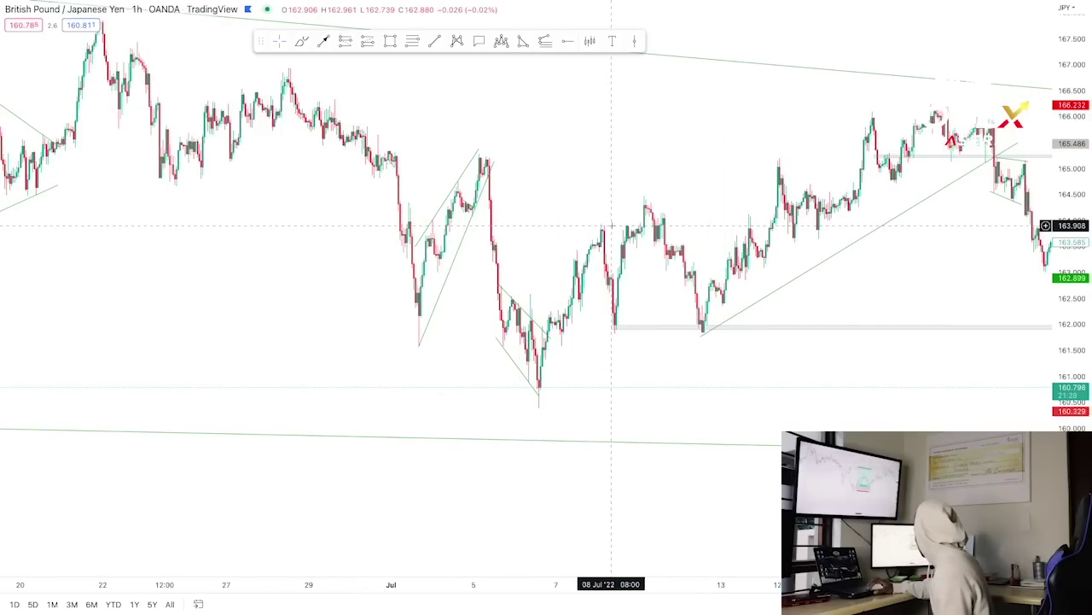
drag(863, 290, 487, 277)
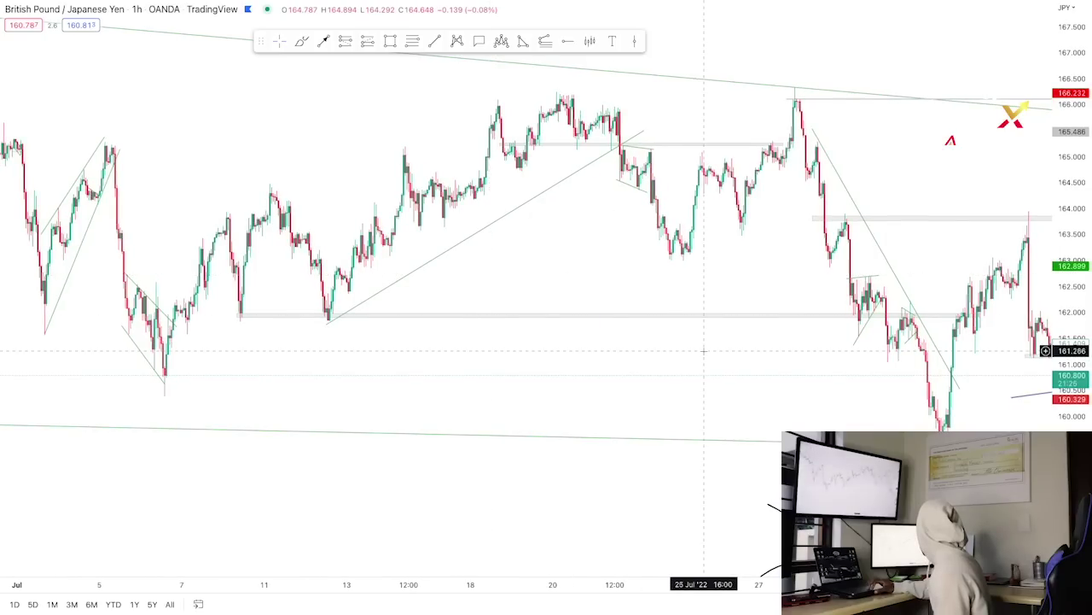
drag(708, 374, 436, 358)
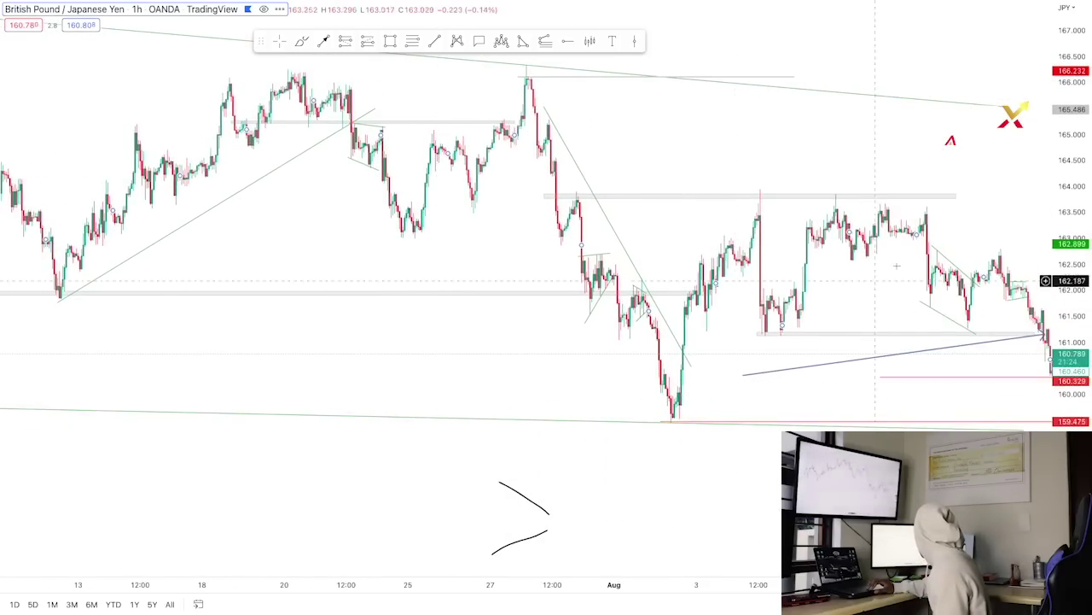
drag(907, 210, 703, 199)
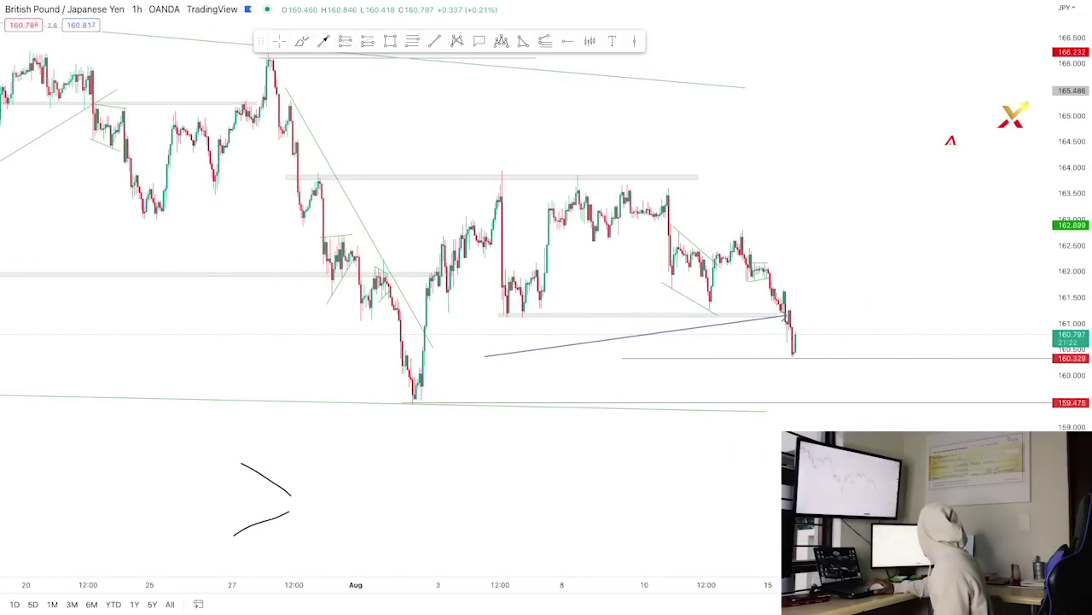
drag(801, 249, 679, 255)
drag(1062, 421, 1059, 369)
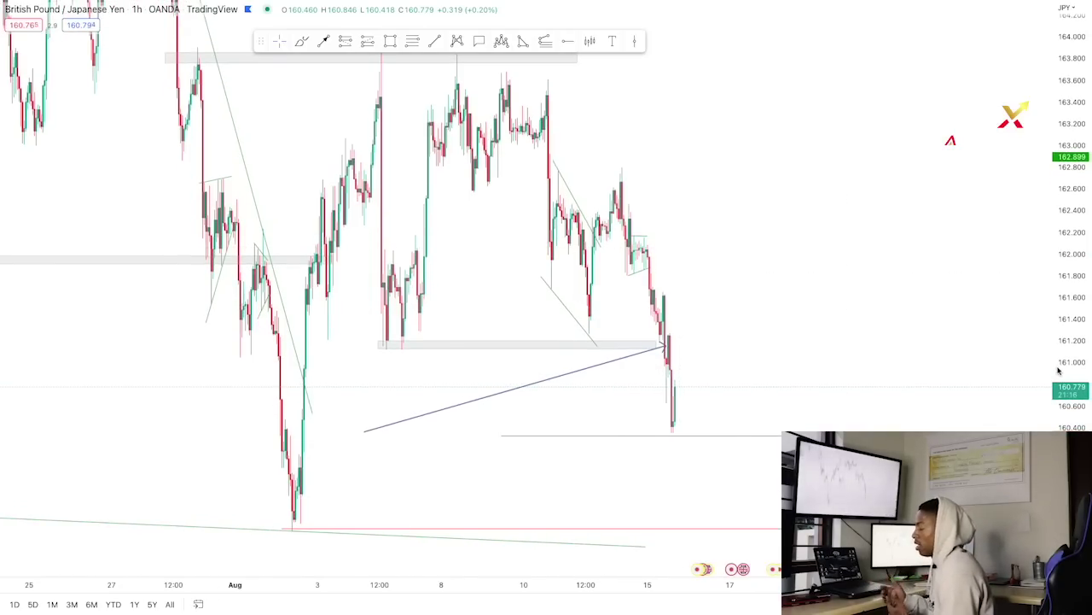
drag(1059, 369, 997, 280)
Switch to 15-minute candles and center the 12 Aug consolidation with a zoomed price scale.
text(15)
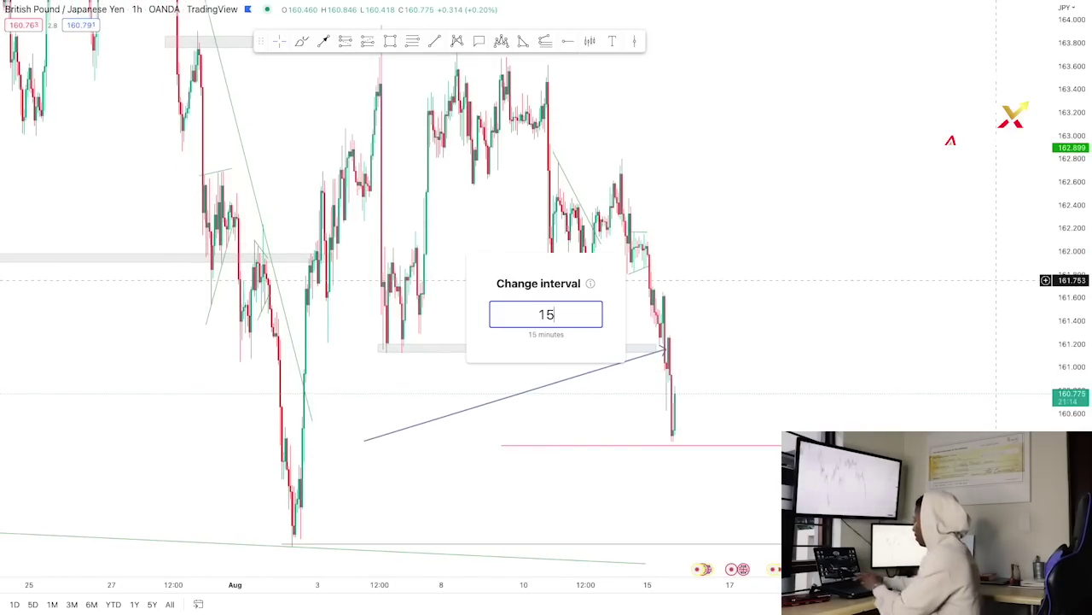
key(Return)
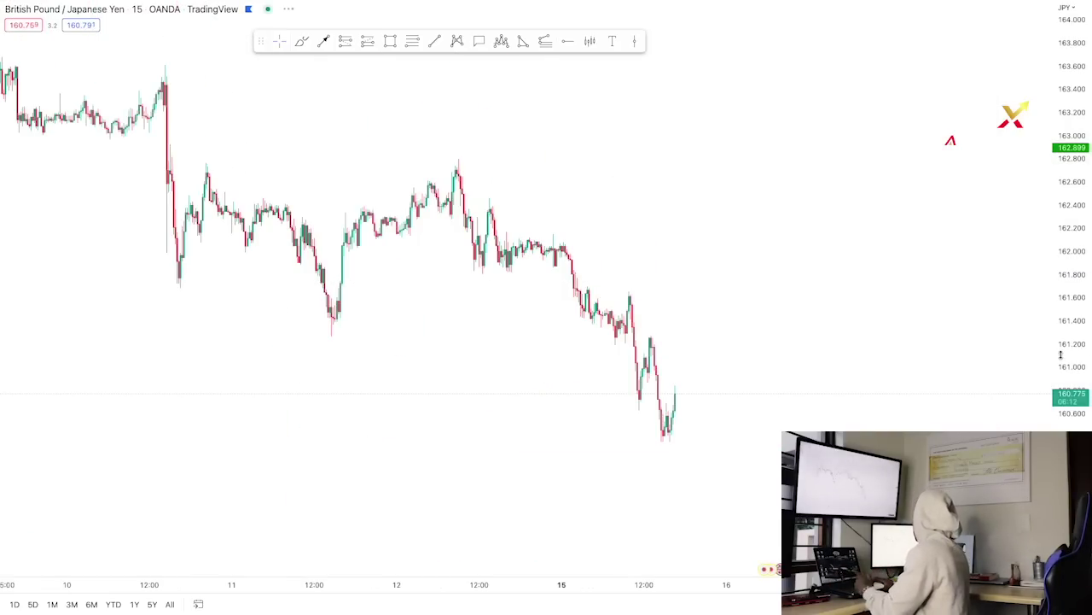
drag(1084, 316, 1085, 281)
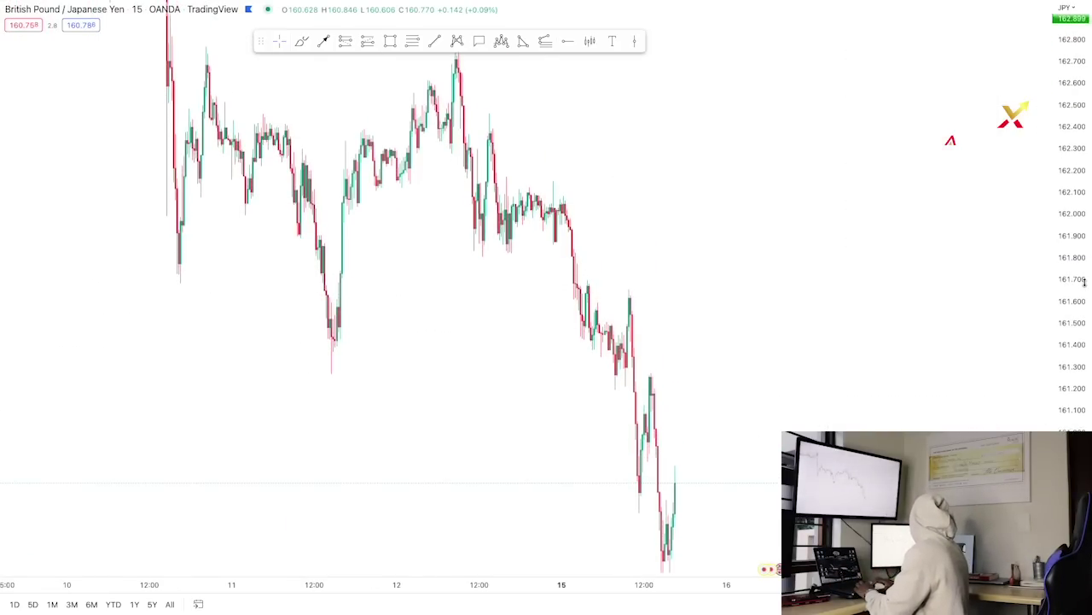
drag(777, 187, 692, 257)
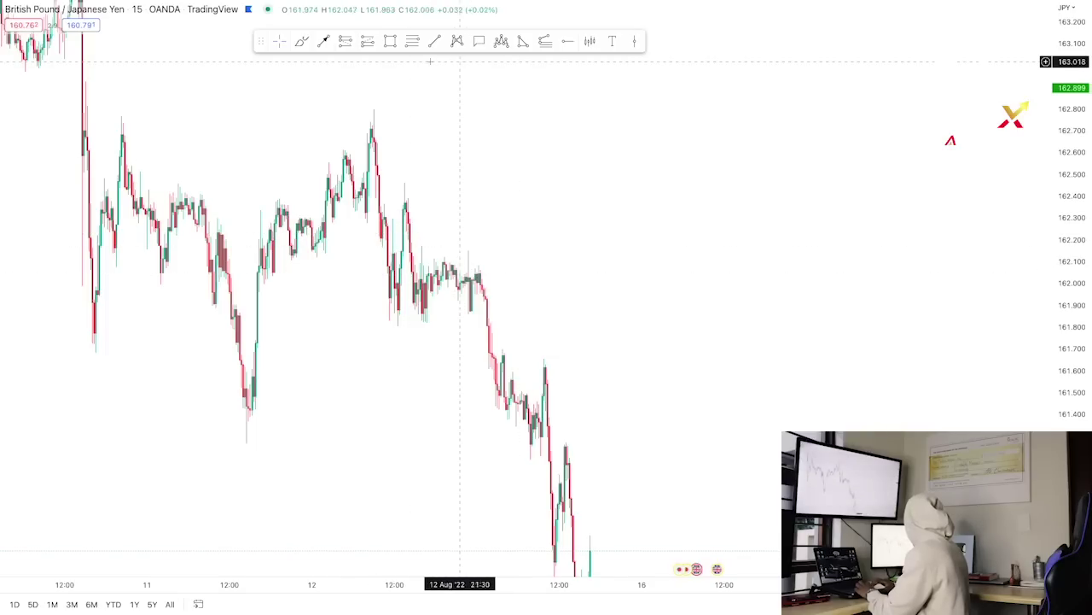
Draw upper and lower pennant lines around the consolidation before the breakdown candle.
click(416, 246)
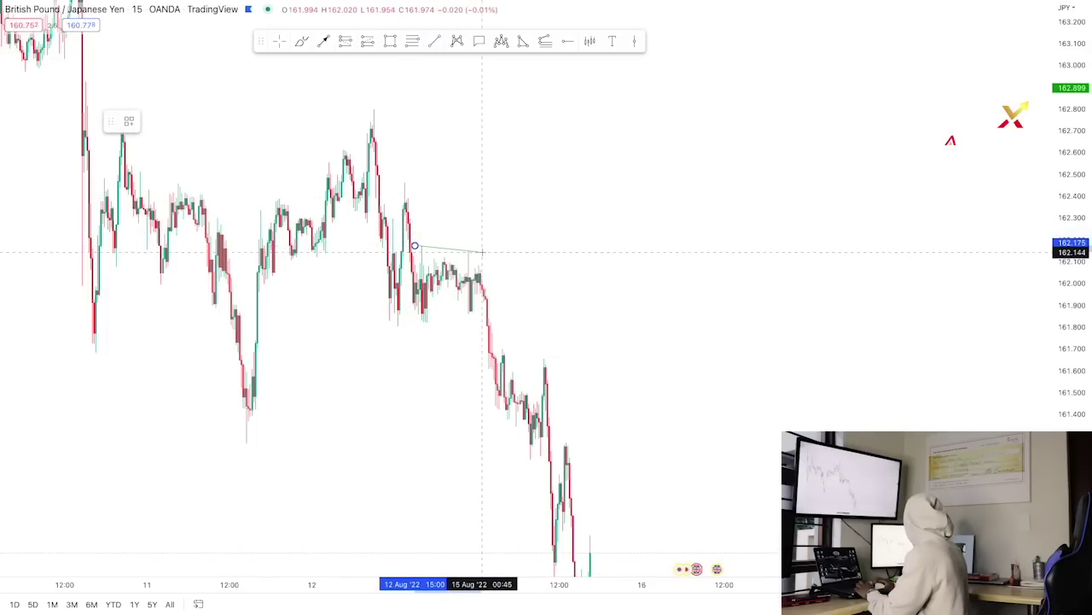
click(482, 252)
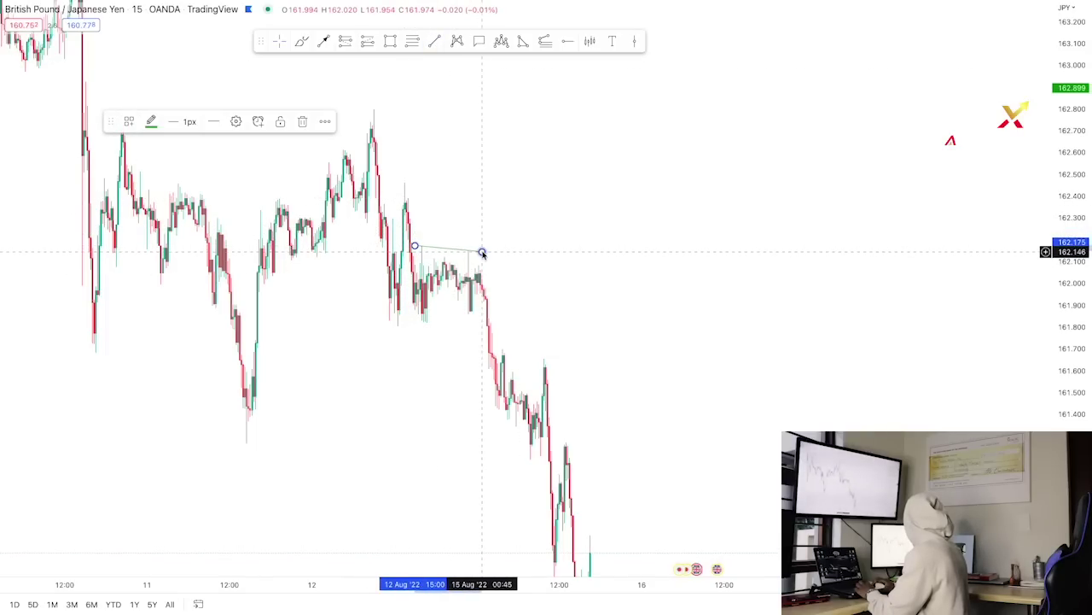
click(422, 323)
click(495, 310)
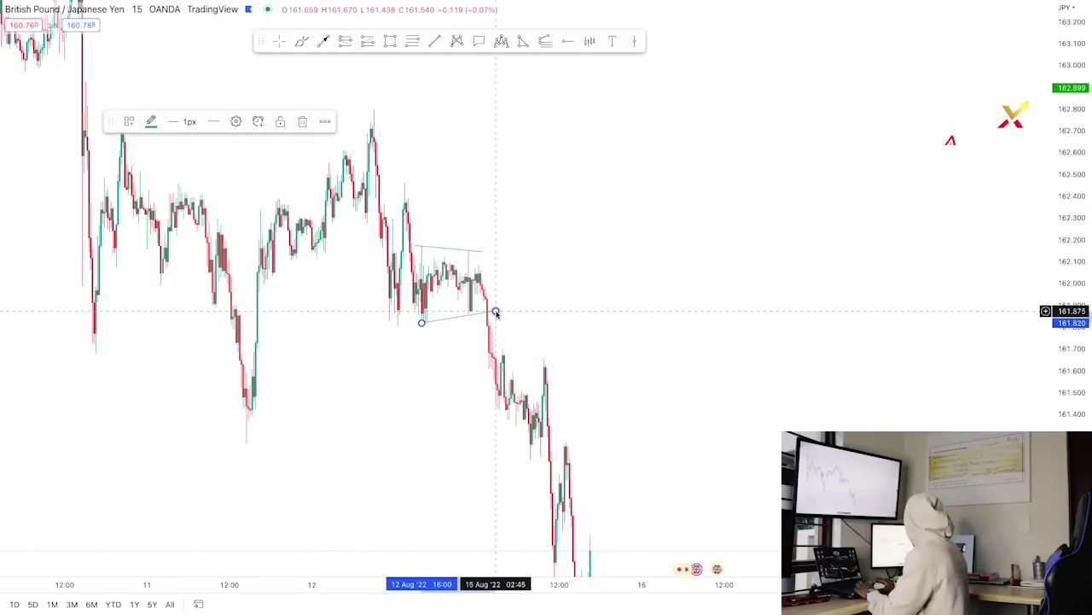
click(515, 286)
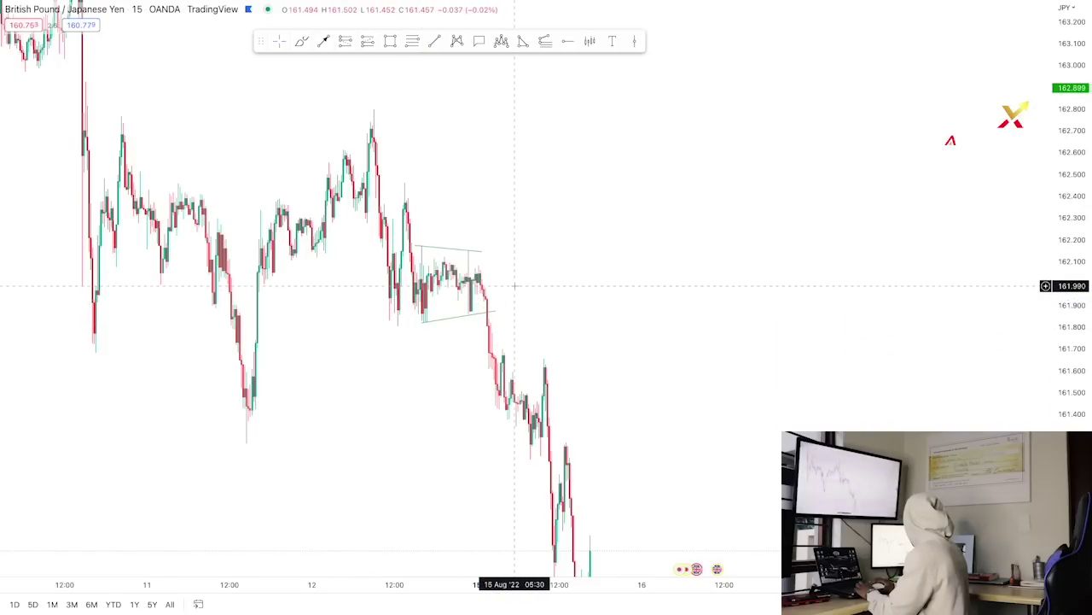
Switch back to 1-hour candles and check the pennant drawing.
text(1h)
key(Return)
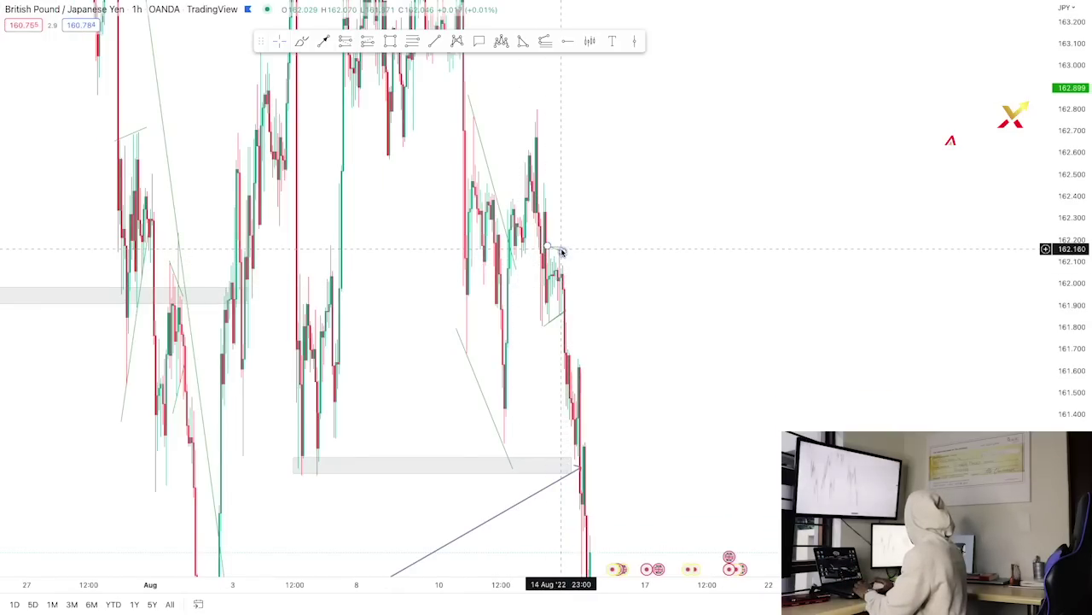
click(562, 251)
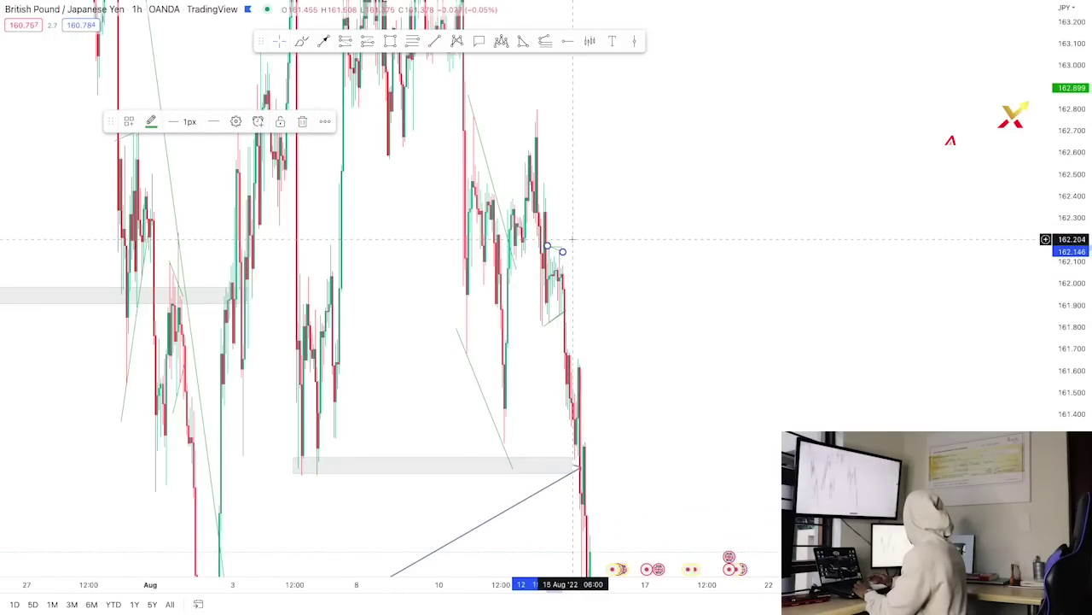
click(572, 240)
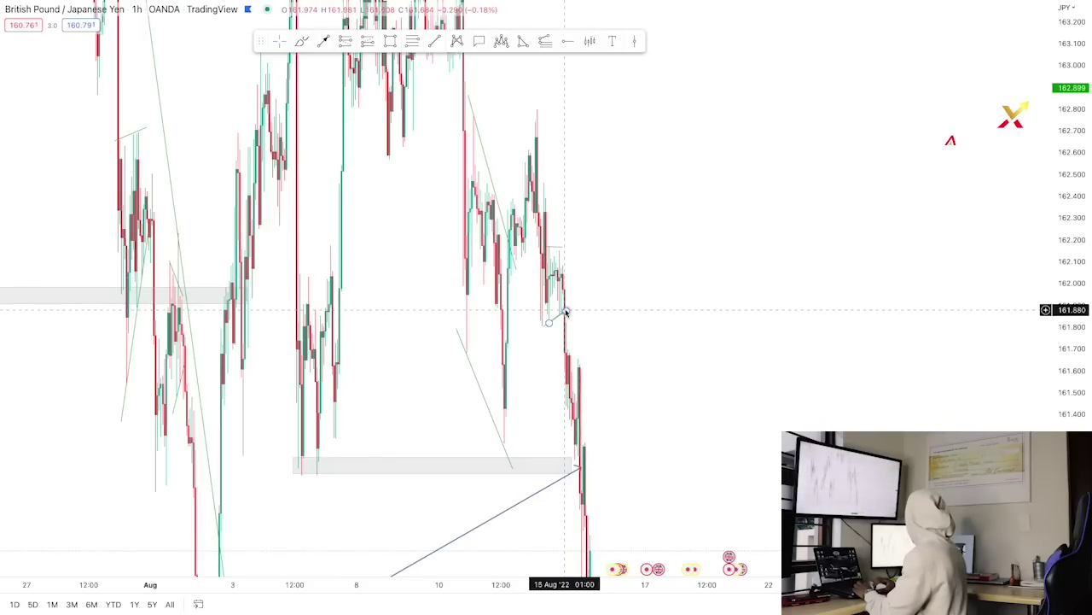
On the 15-minute chart, clear the faint leftover trend line, then return to 60 minutes.
text(15)
key(Return)
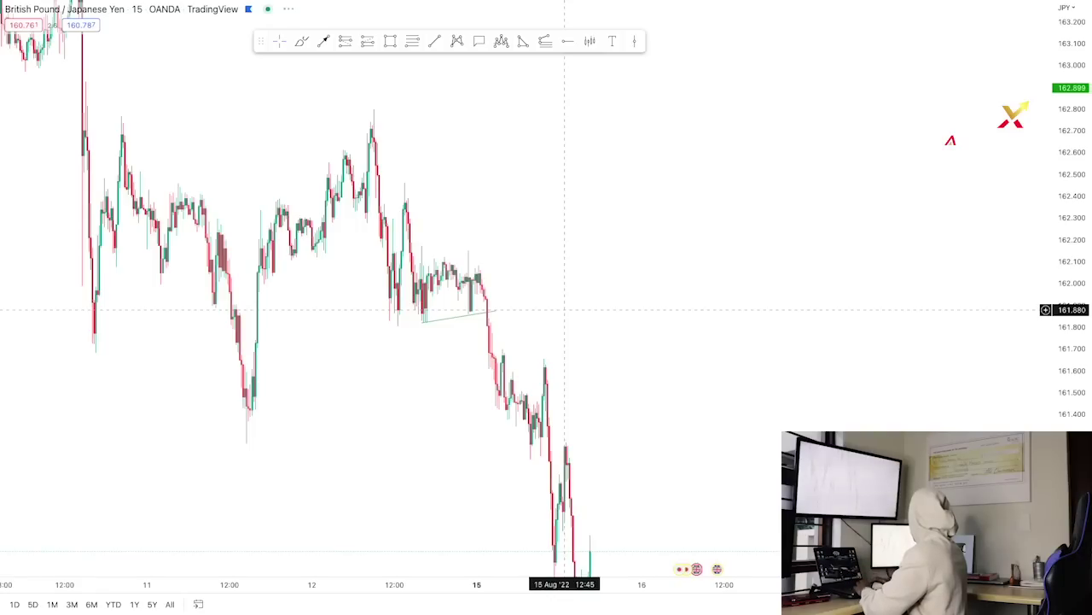
key(Escape)
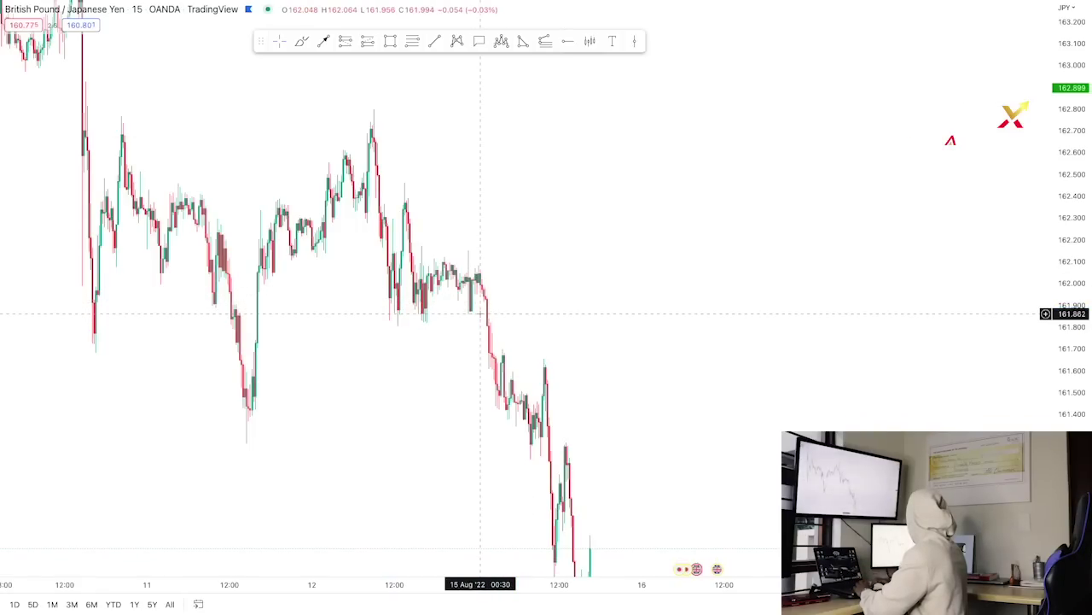
text(60)
key(Return)
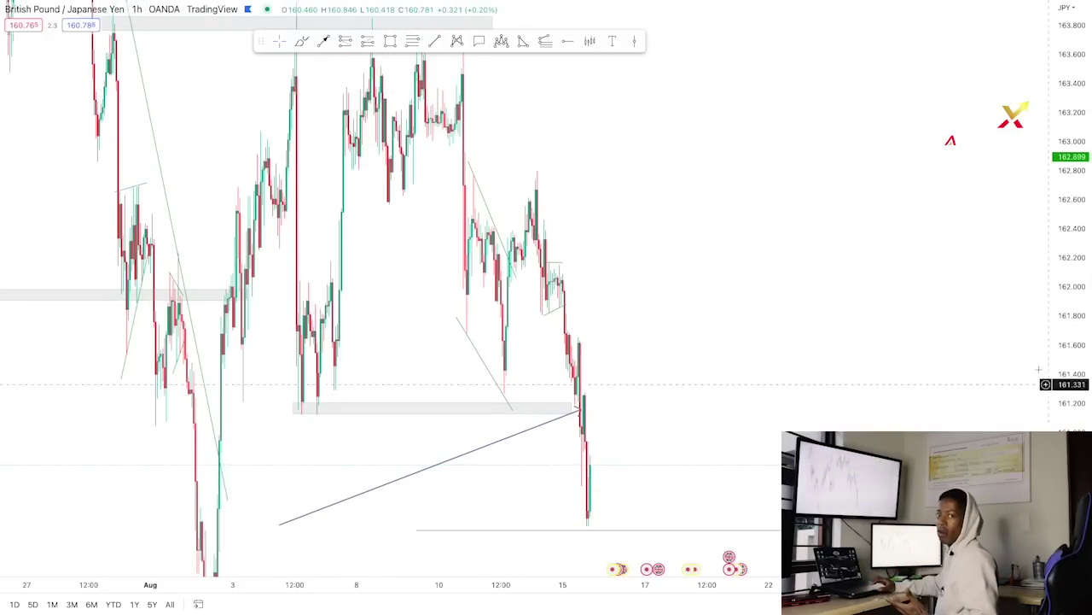
click(1045, 245)
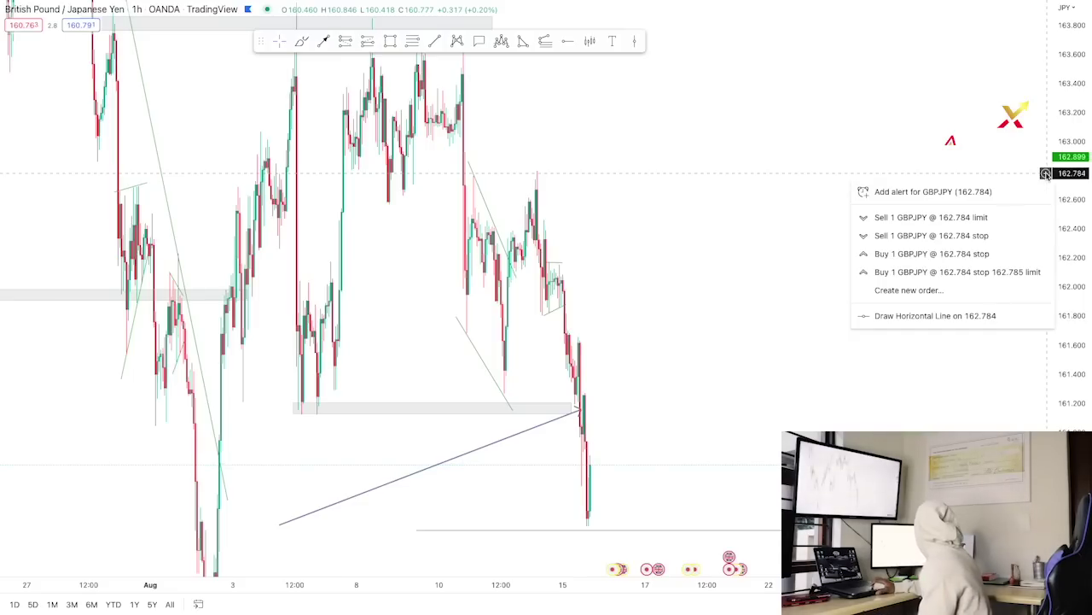
key(Escape)
drag(1074, 248, 1073, 265)
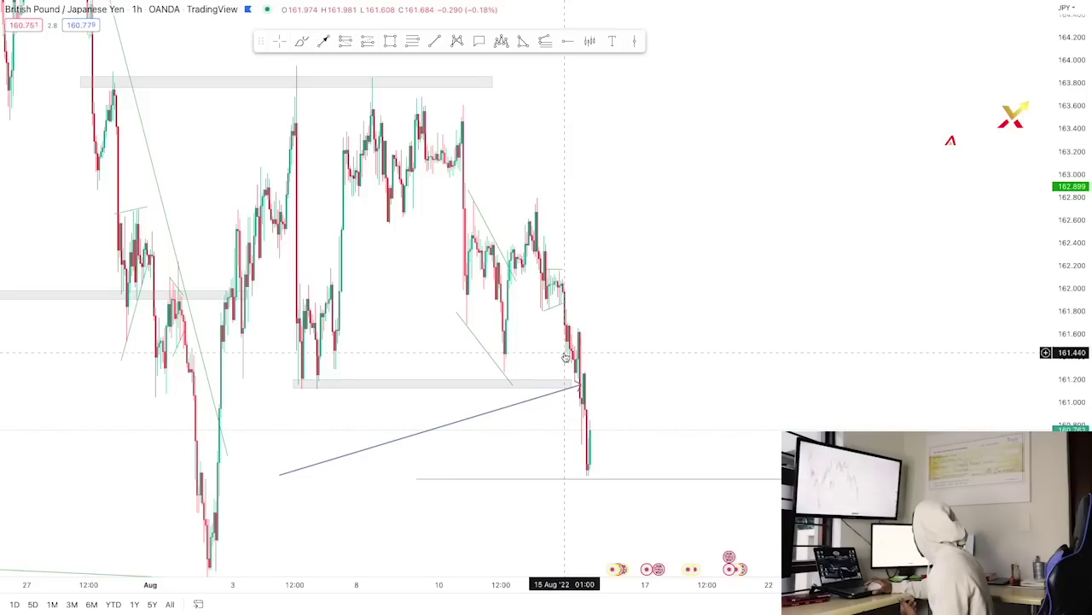
Place a short position box at the 161.869 breakdown, stop near 162.173, target near the recent low.
click(348, 47)
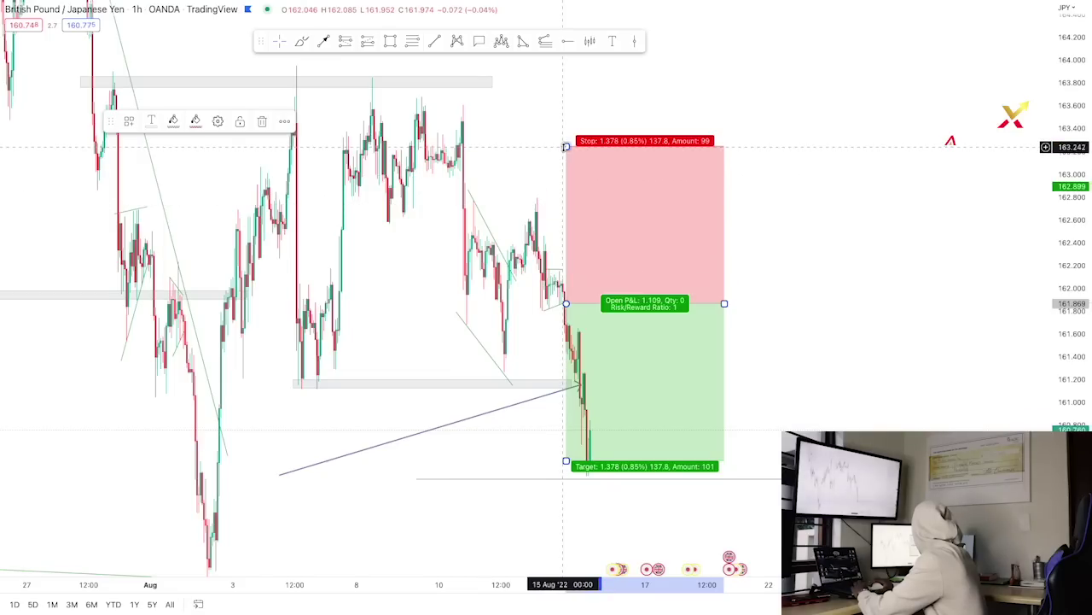
mouse_move(566, 147)
mouse_down()
mouse_move(551, 254)
mouse_move(536, 272)
mouse_up()
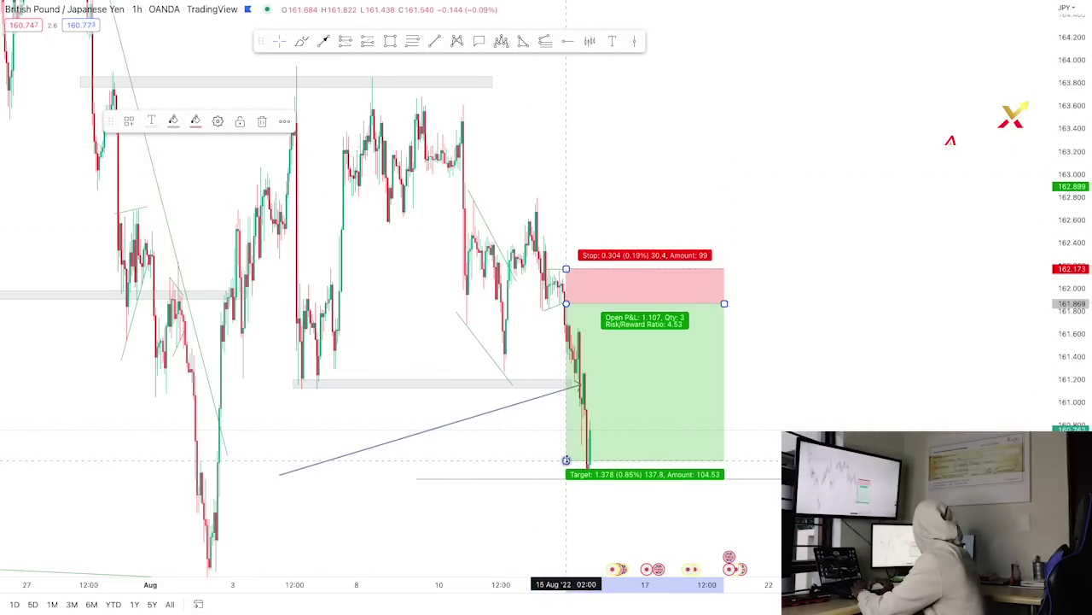
drag(566, 460, 525, 463)
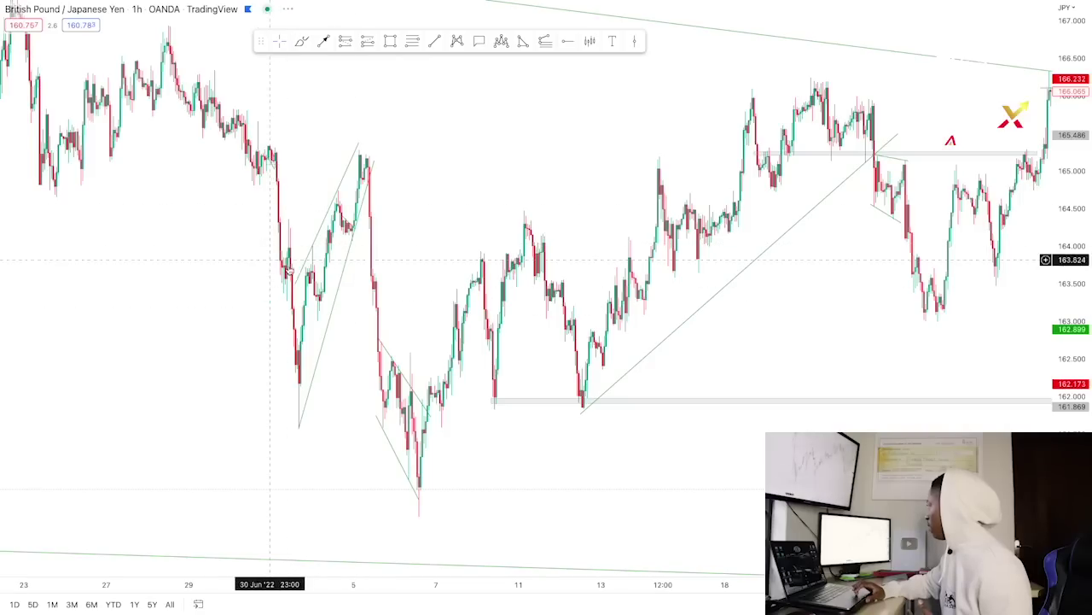
Pan to the later July candles and start a trend line near the top of the chart.
drag(391, 206, 368, 238)
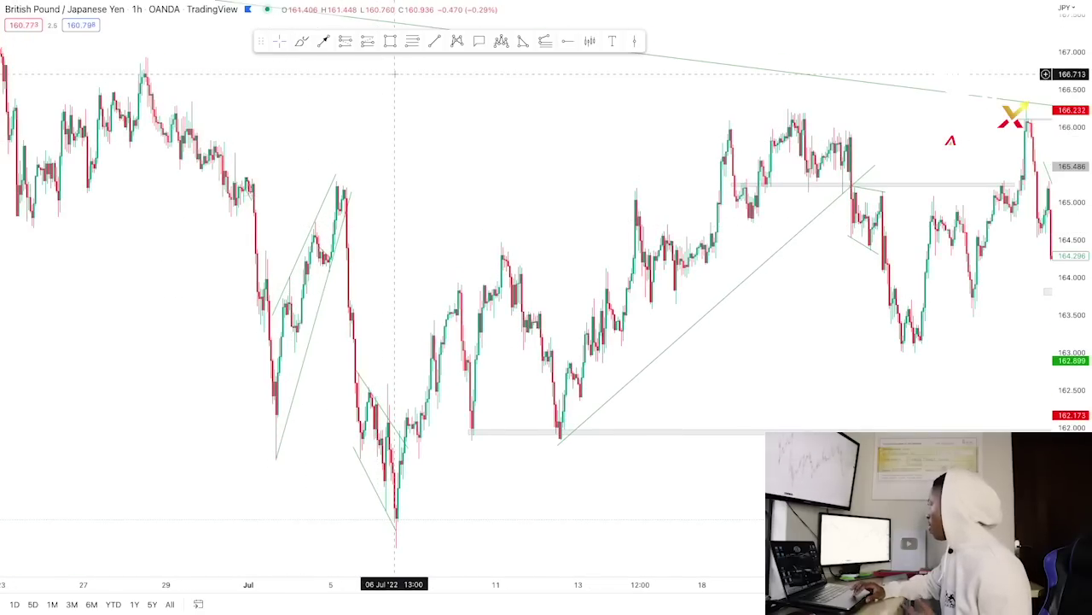
click(326, 41)
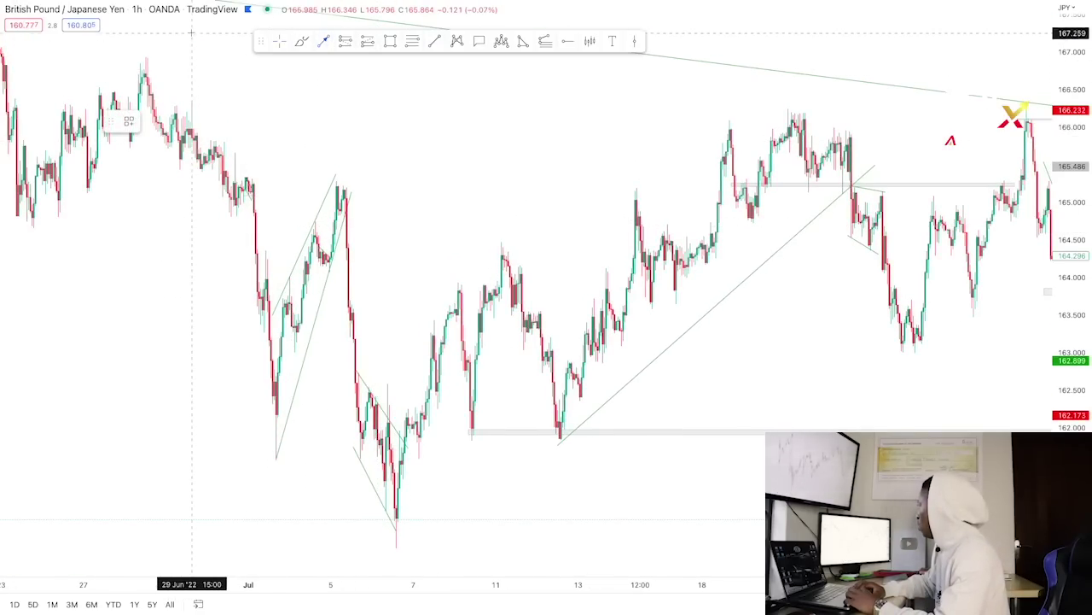
click(192, 32)
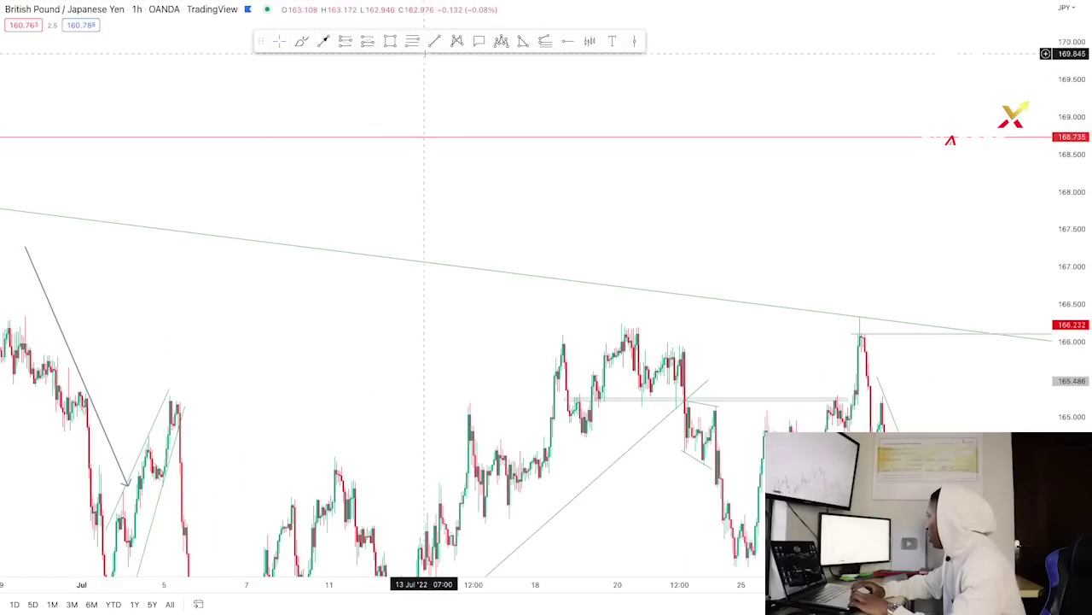
Sketch a freehand pattern with two rising legs and a downward leg above the early-July candles.
click(301, 43)
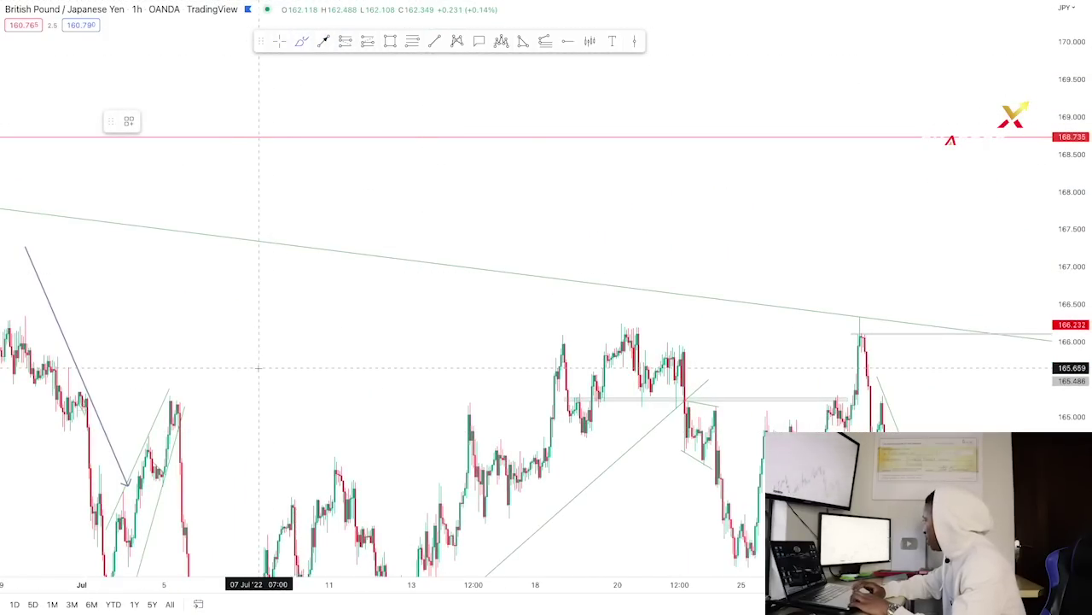
drag(261, 366, 332, 288)
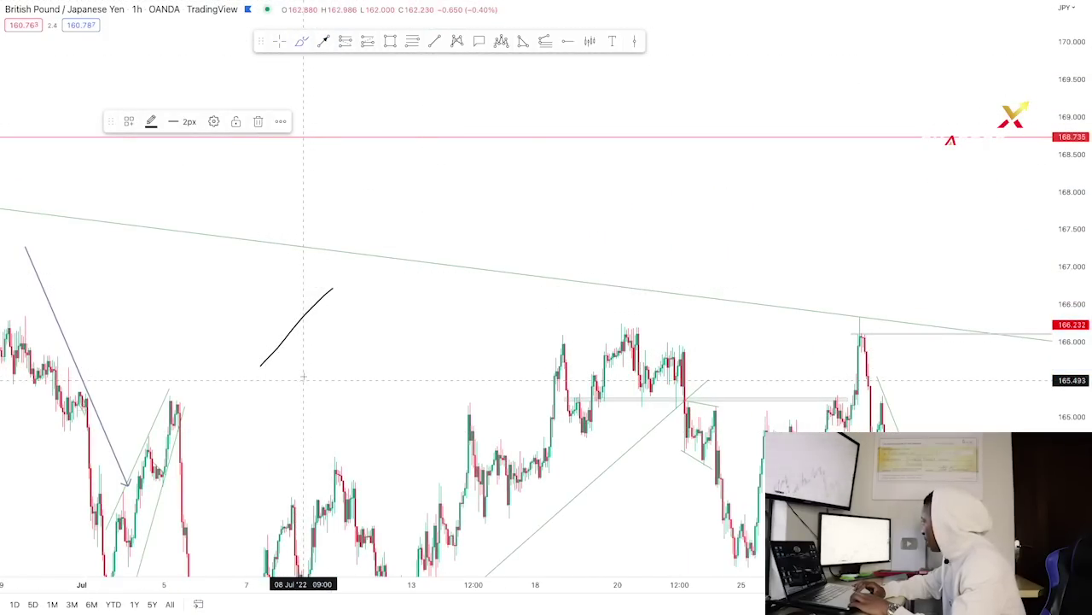
drag(304, 375, 343, 291)
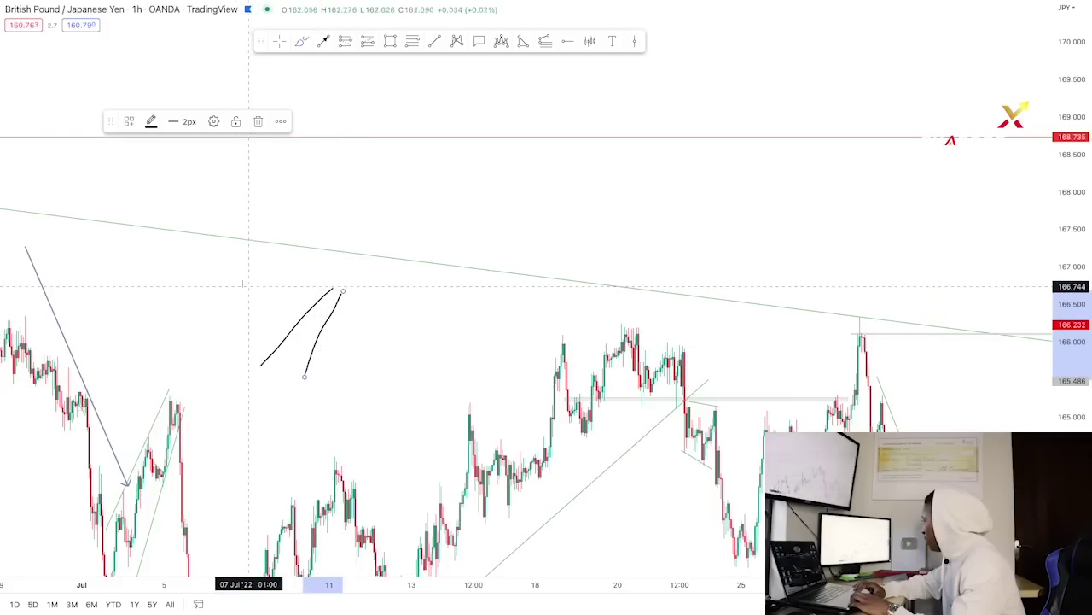
mouse_move(230, 261)
mouse_down()
mouse_move(255, 388)
mouse_move(280, 344)
mouse_move(327, 303)
mouse_move(362, 367)
mouse_up()
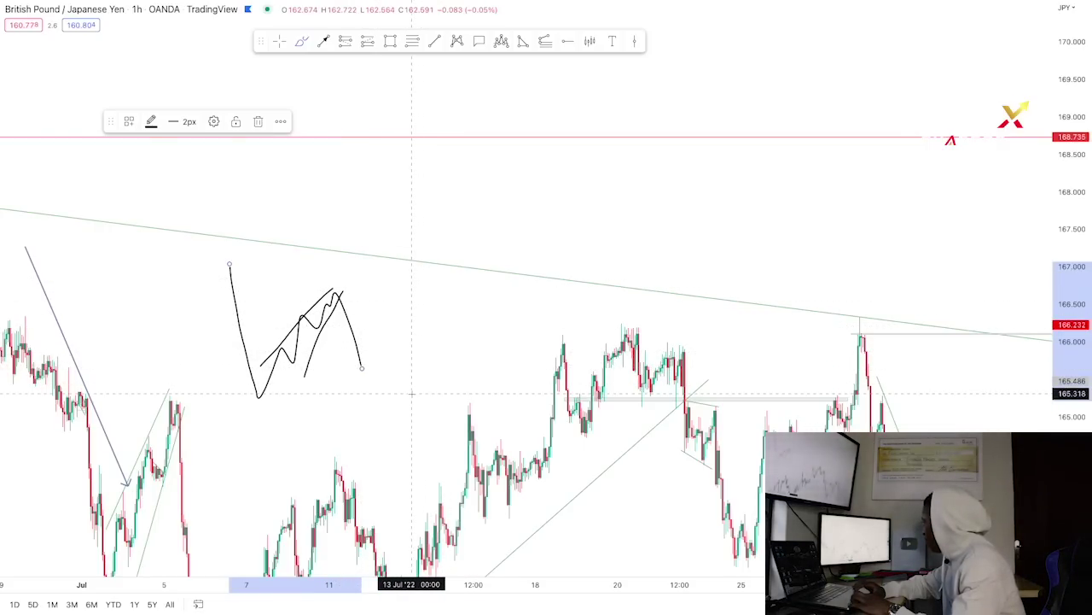
Sketch a second pattern of rising strokes up to a peak, then extending down-right.
drag(414, 360, 462, 291)
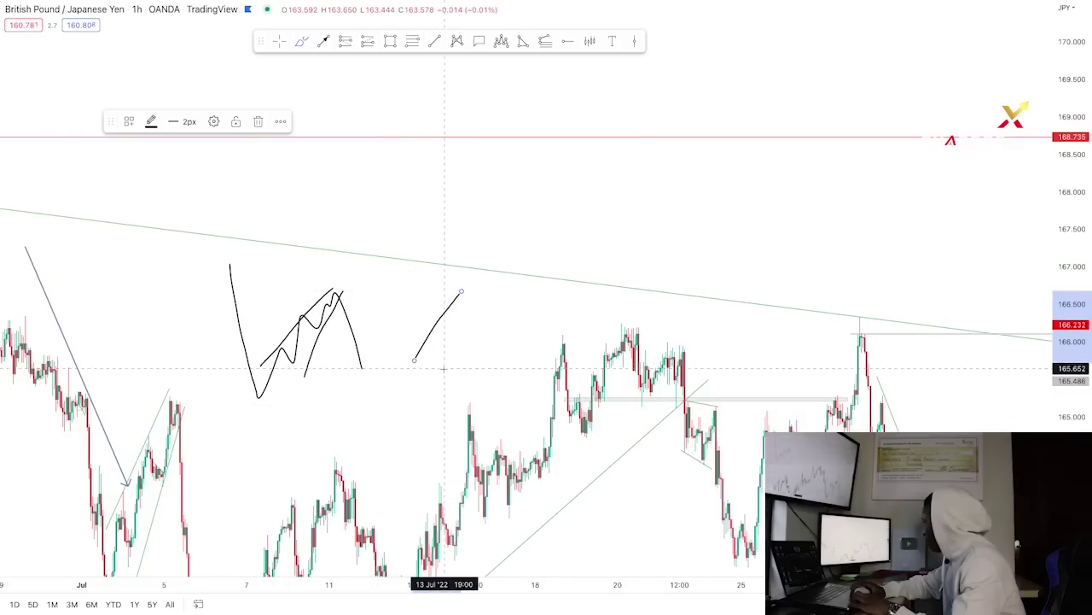
drag(444, 369, 471, 292)
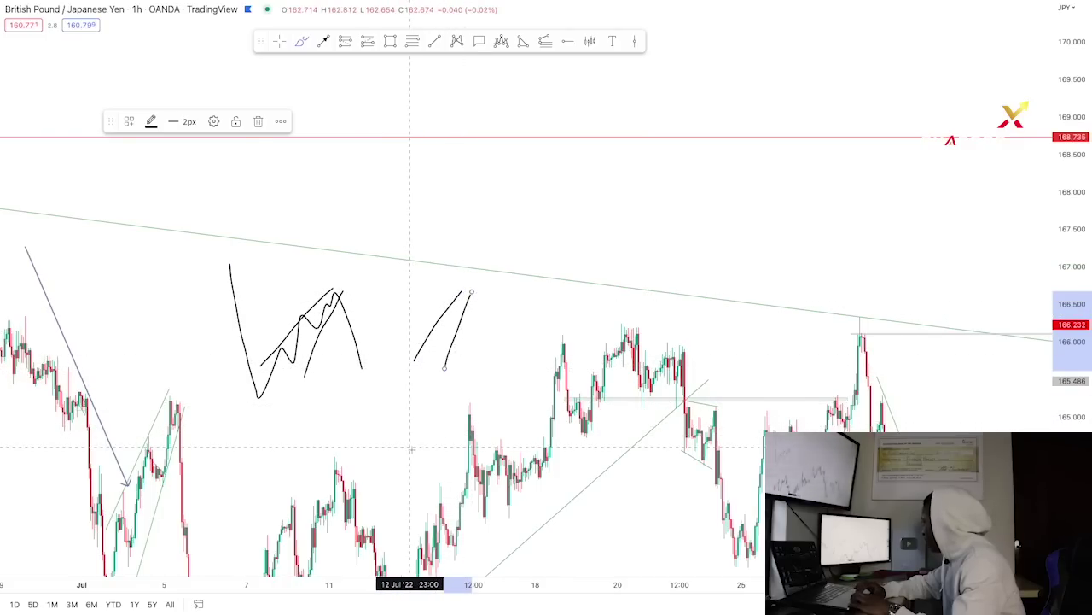
drag(410, 448, 431, 346)
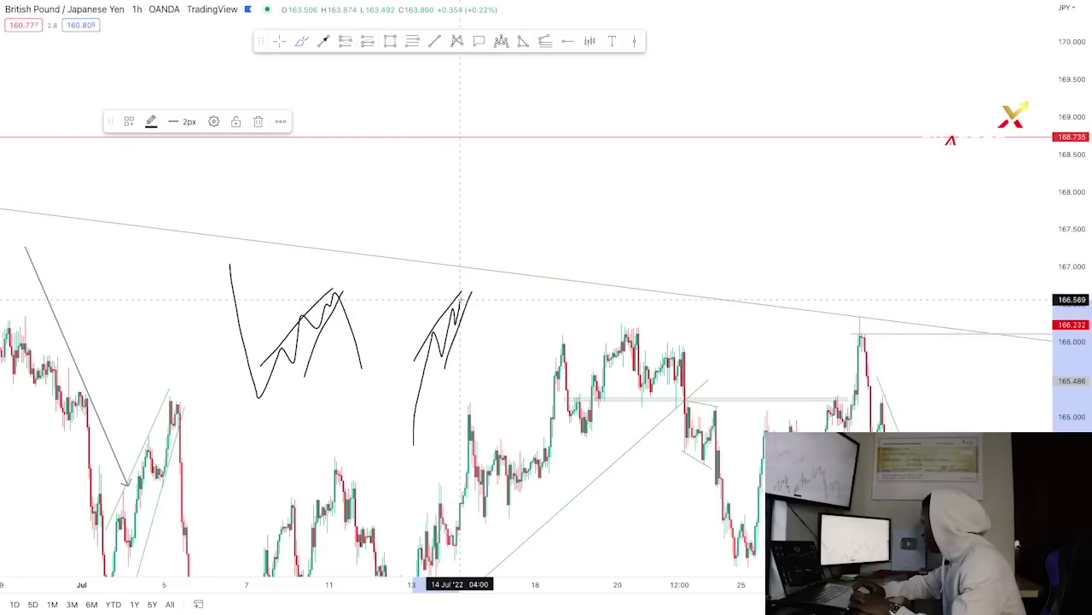
drag(468, 291, 488, 331)
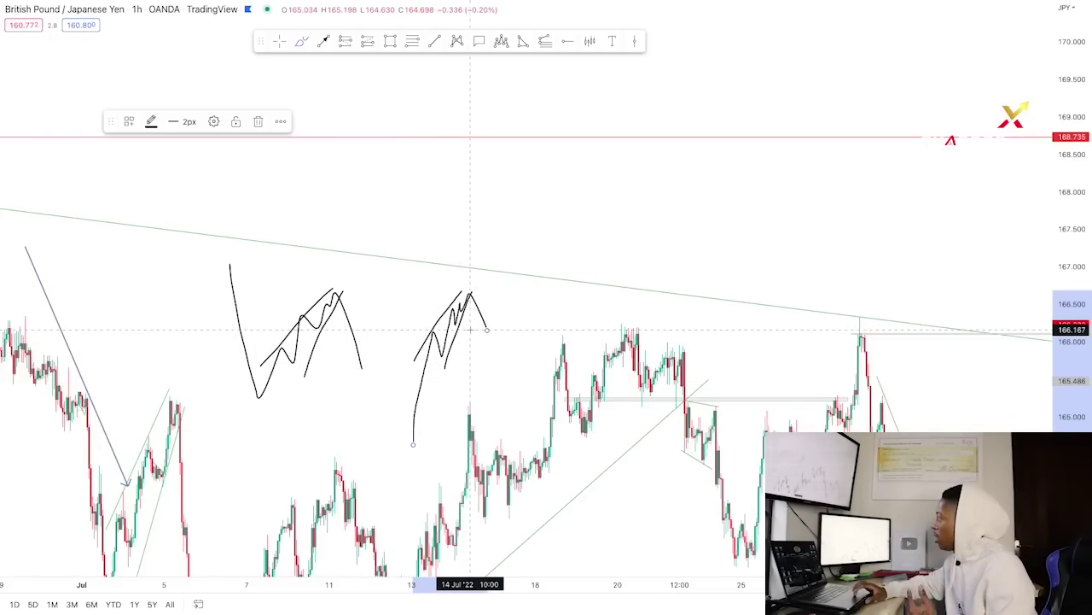
Sketch falling and curved pattern strokes further right above the candles.
drag(595, 195, 637, 263)
drag(562, 220, 631, 266)
drag(735, 219, 792, 256)
drag(679, 237, 751, 245)
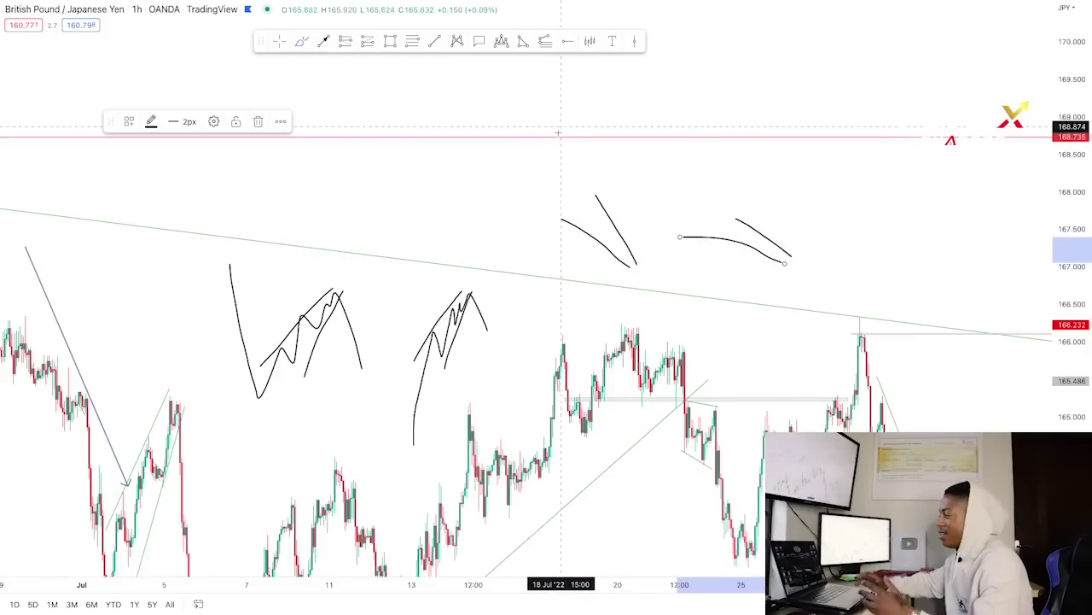
Add strokes rising from the trend line, dipping, and climbing toward 168.6, then pan down to lower prices.
mouse_move(530, 302)
mouse_down()
mouse_move(566, 189)
mouse_move(590, 206)
mouse_up()
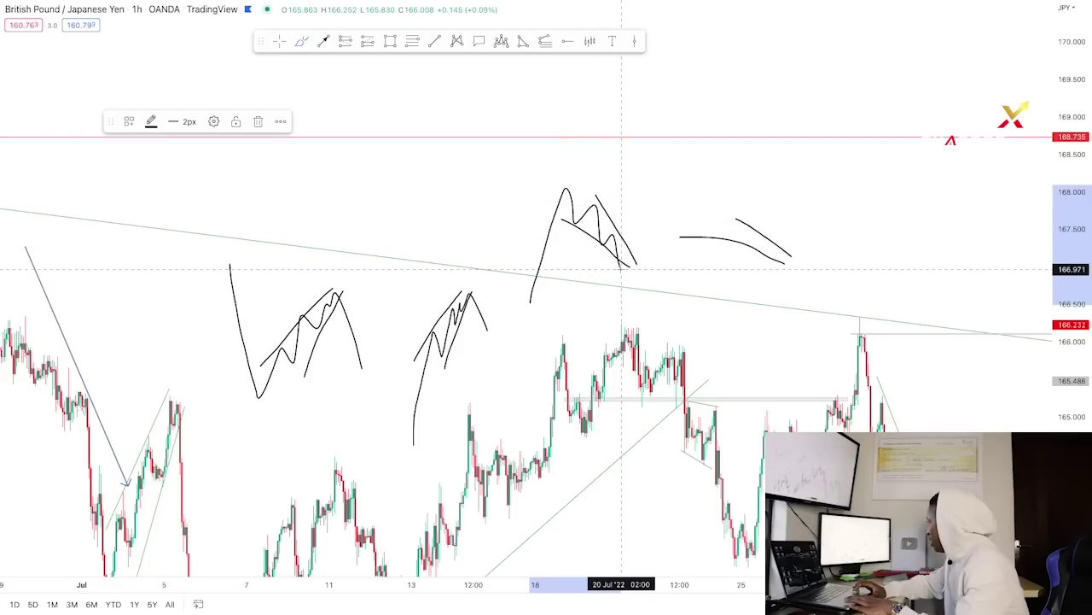
drag(628, 264, 664, 184)
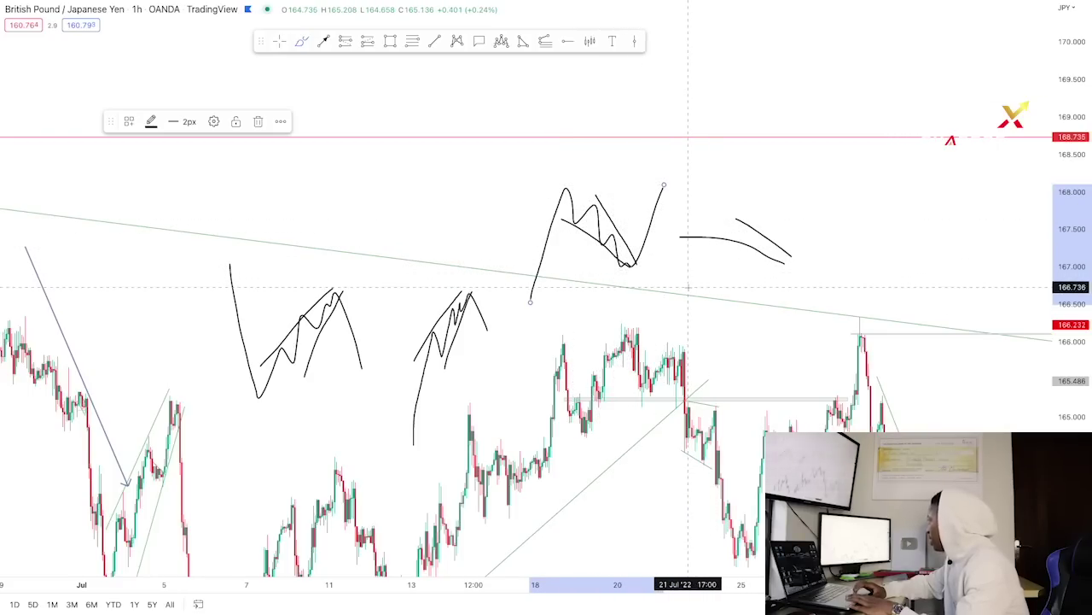
drag(700, 130, 714, 233)
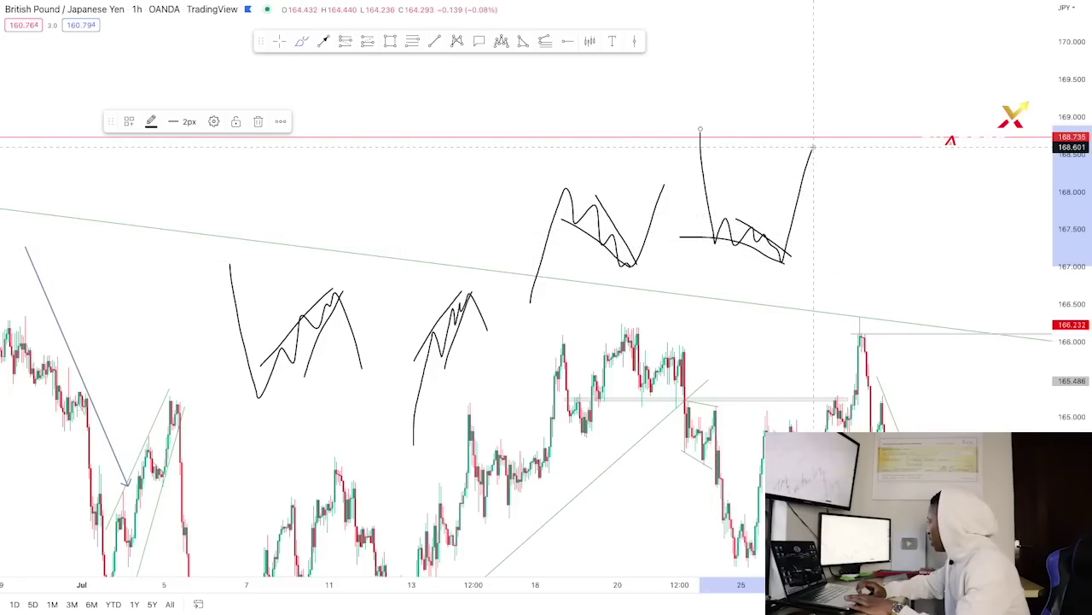
drag(813, 147, 813, 147)
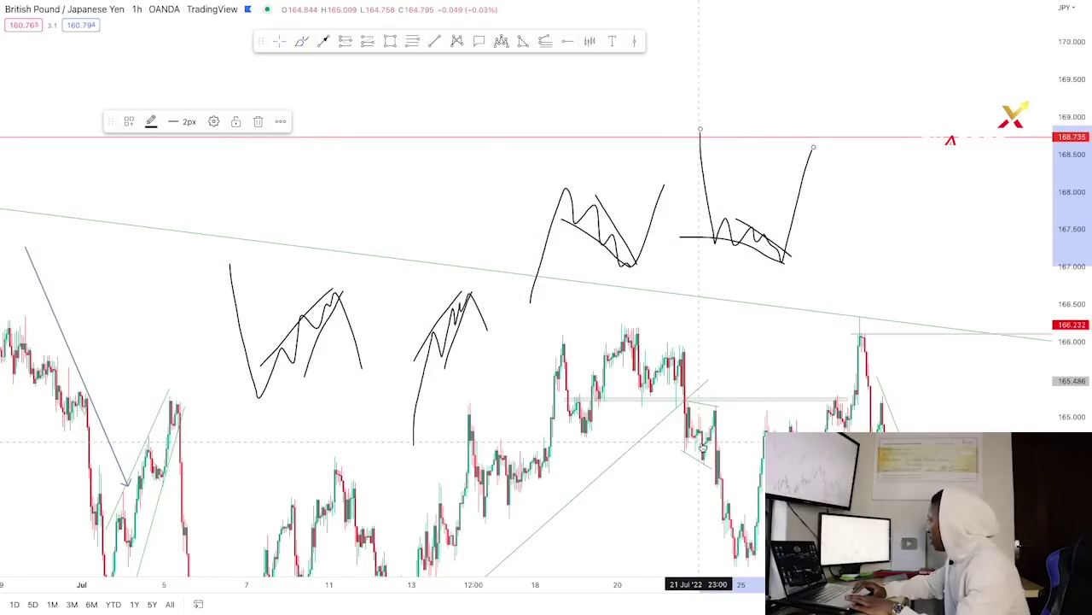
drag(794, 486, 758, 199)
Scroll the chart back to the late-May 2022 price action.
scroll(757, 199, left, 5)
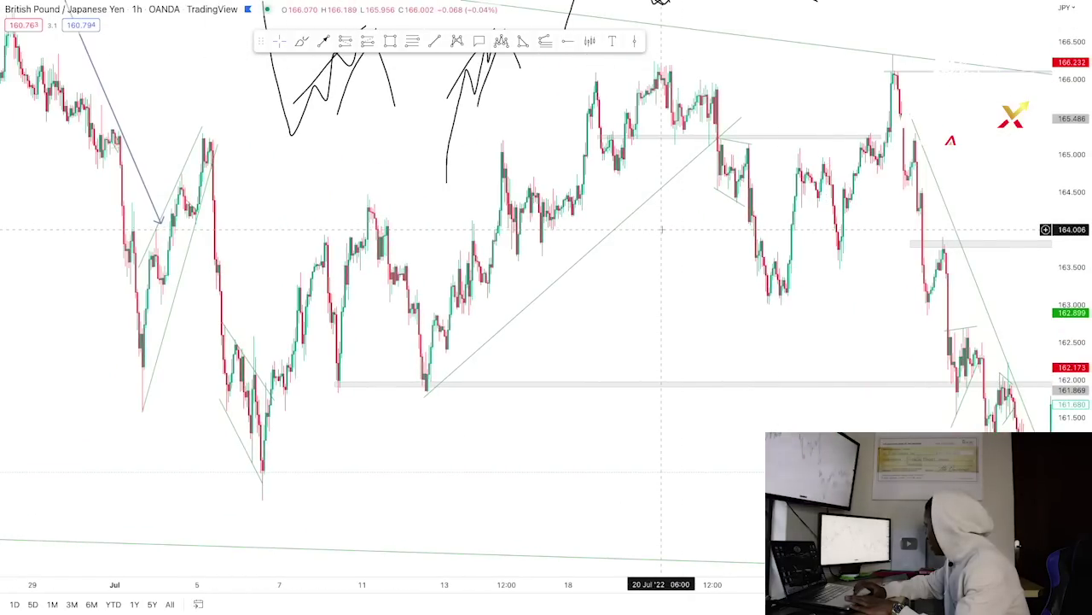
scroll(466, 233, left, 5)
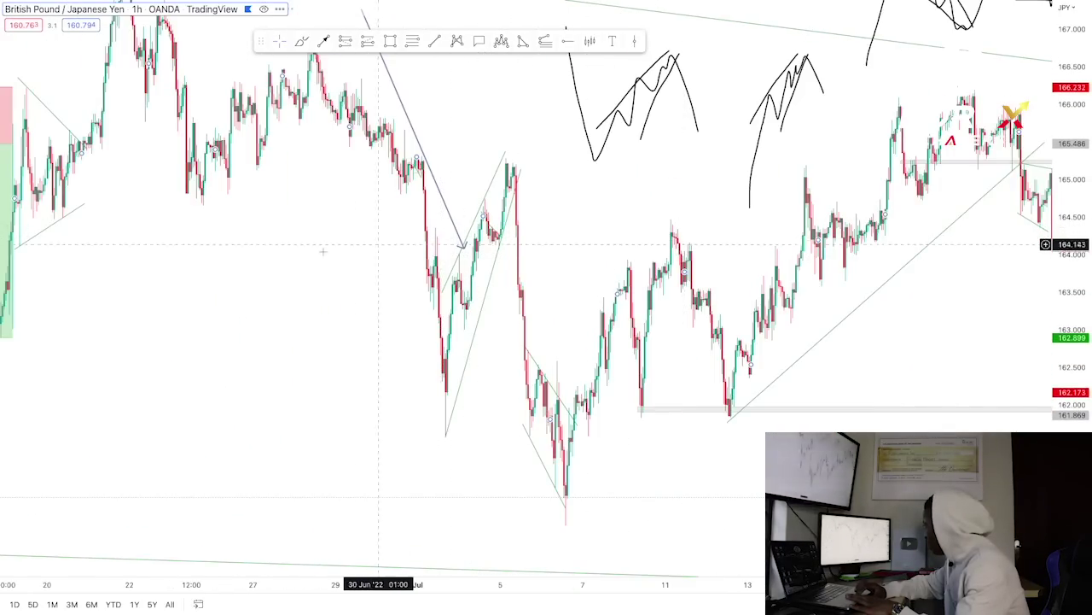
drag(221, 309, 758, 288)
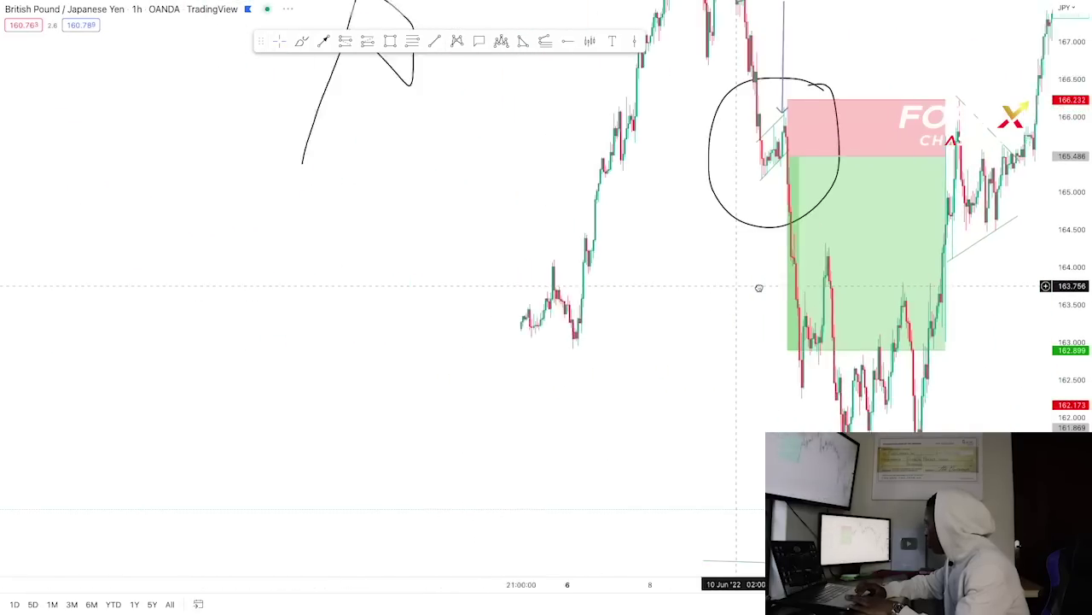
drag(358, 299, 533, 134)
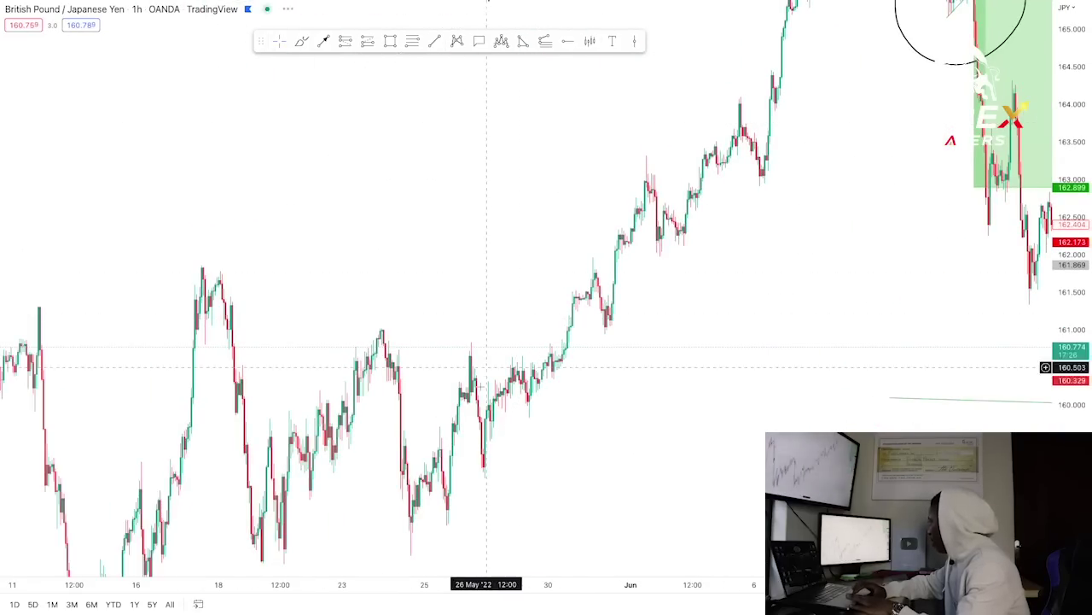
scroll(590, 348, left, 5)
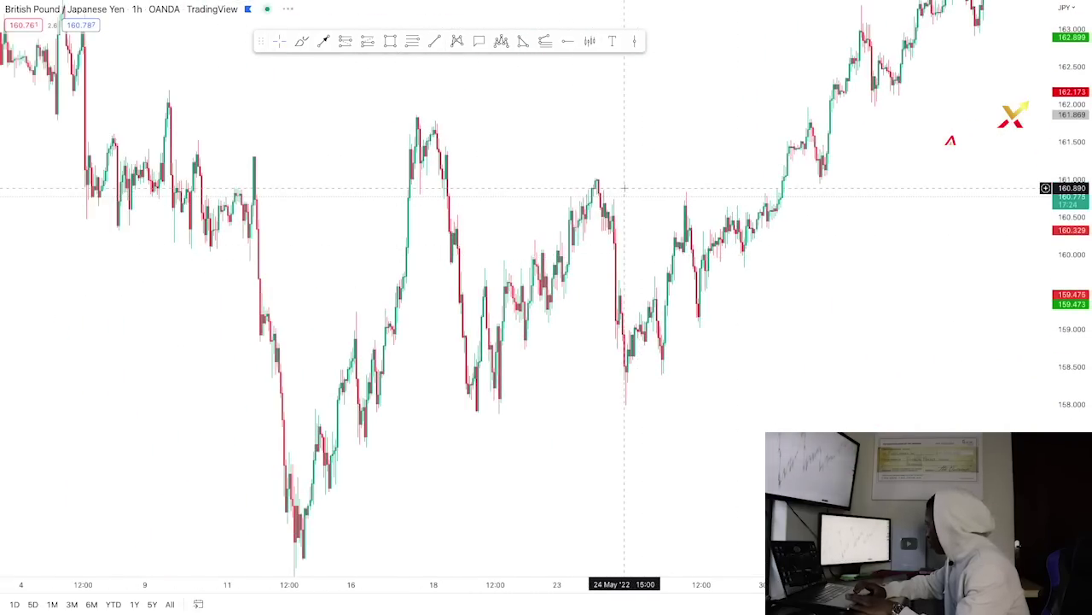
drag(625, 188, 520, 274)
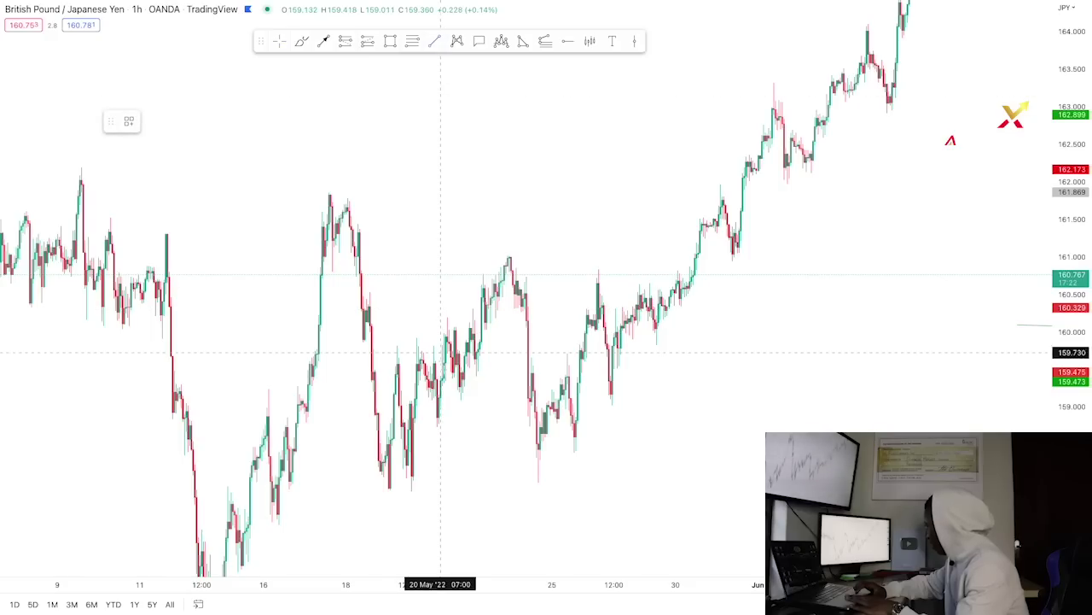
Draw two converging rising trend lines along the rally into the 24 May high.
click(470, 404)
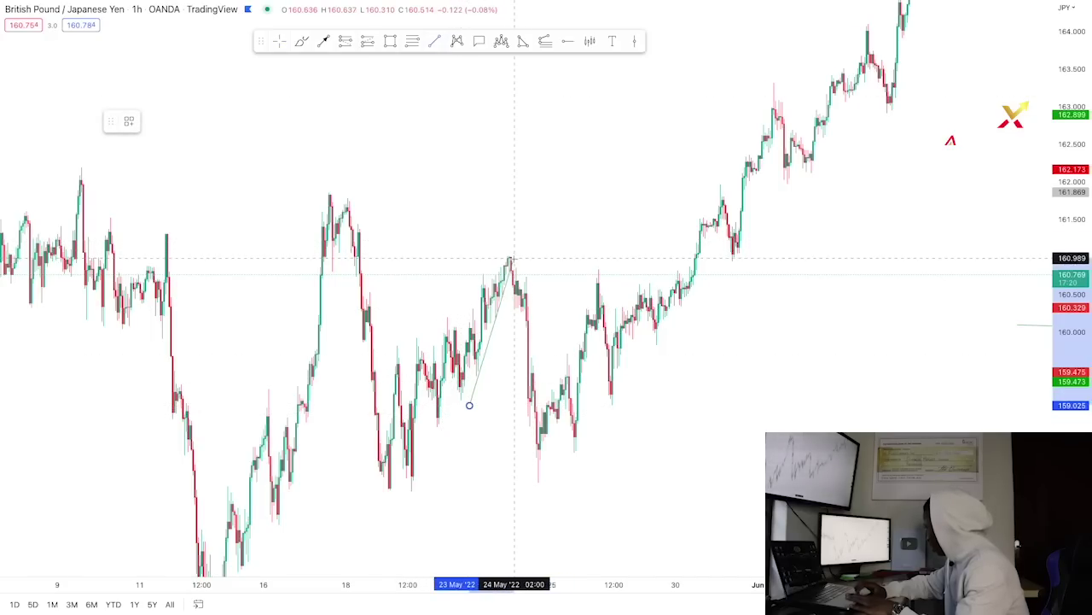
click(511, 262)
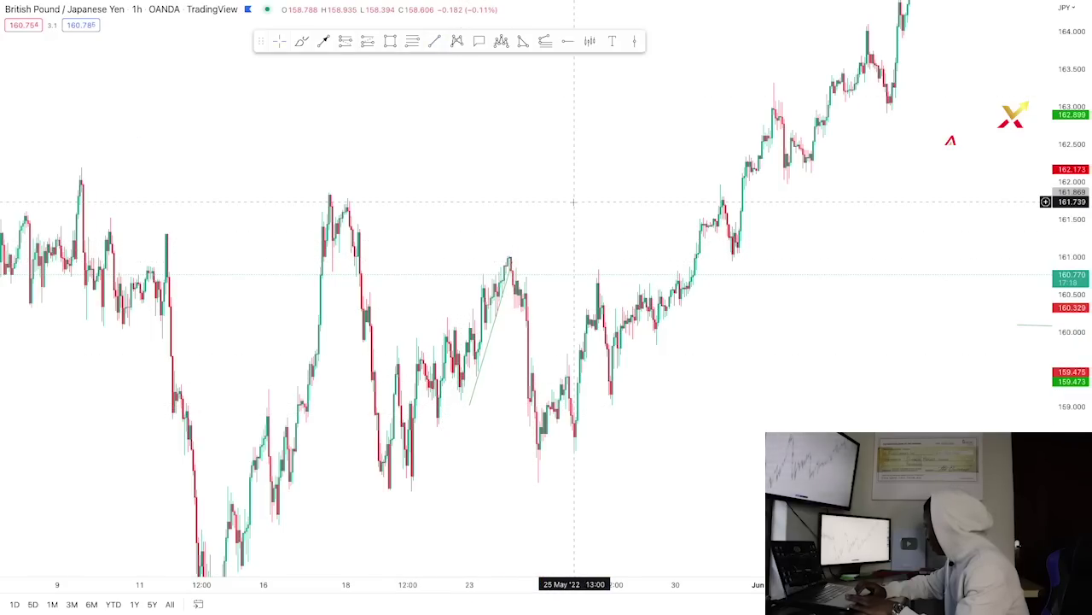
click(469, 401)
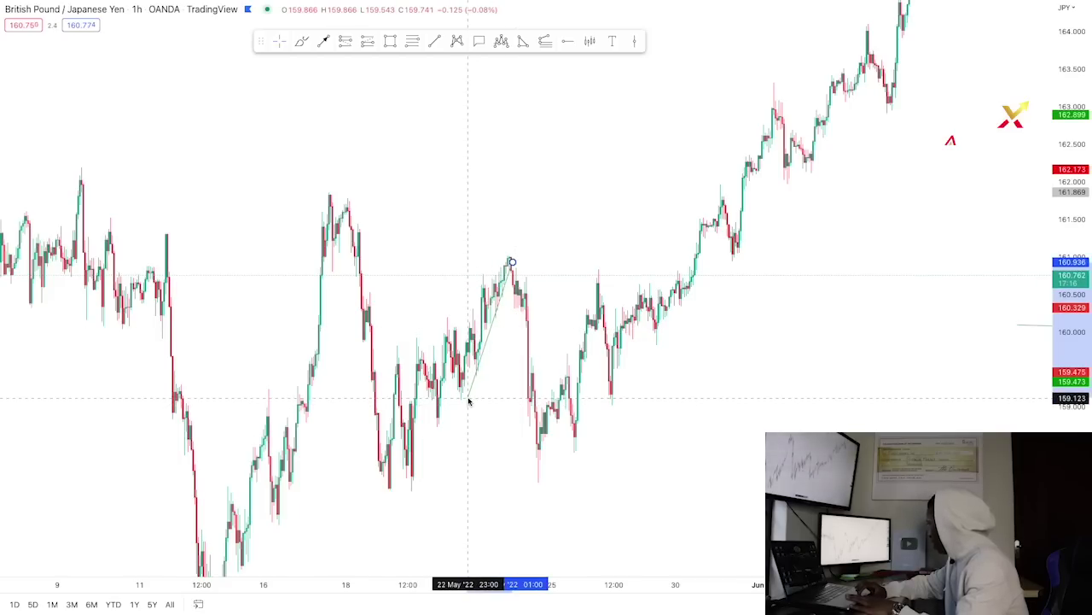
click(470, 403)
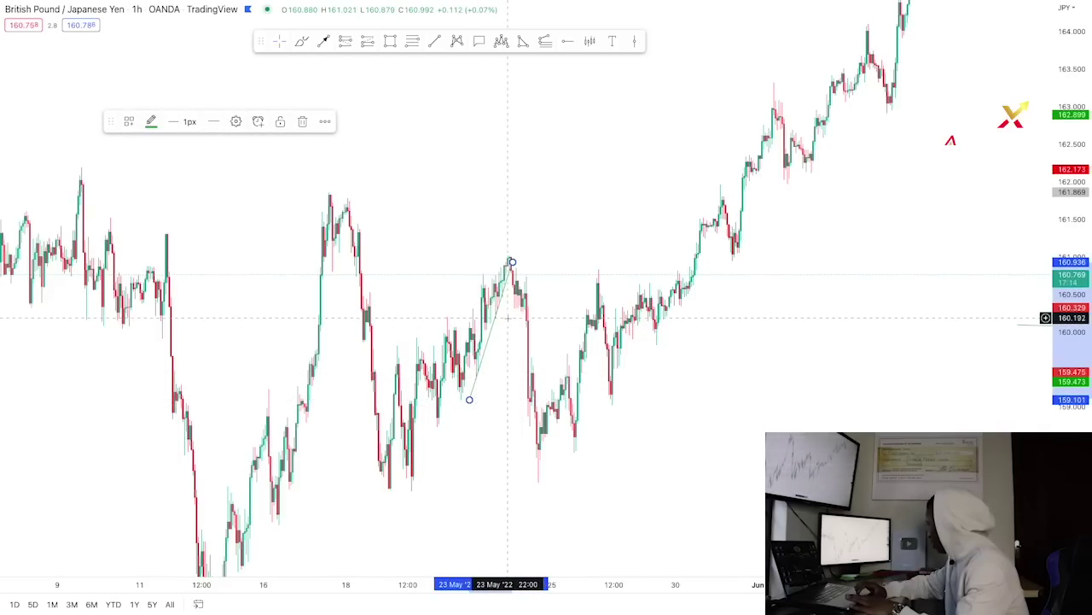
drag(511, 262, 512, 265)
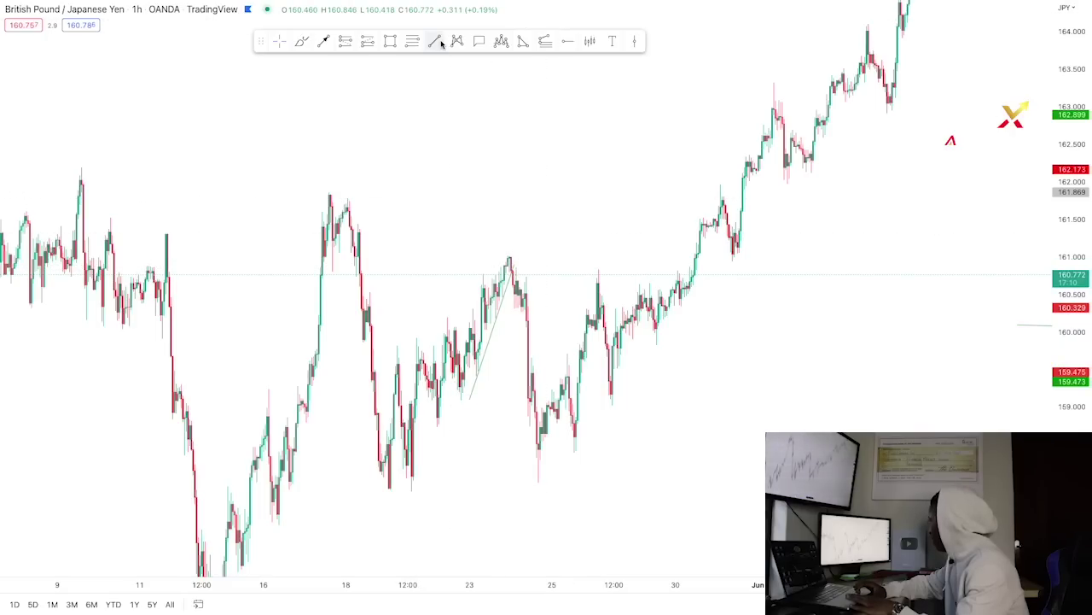
click(512, 243)
click(542, 235)
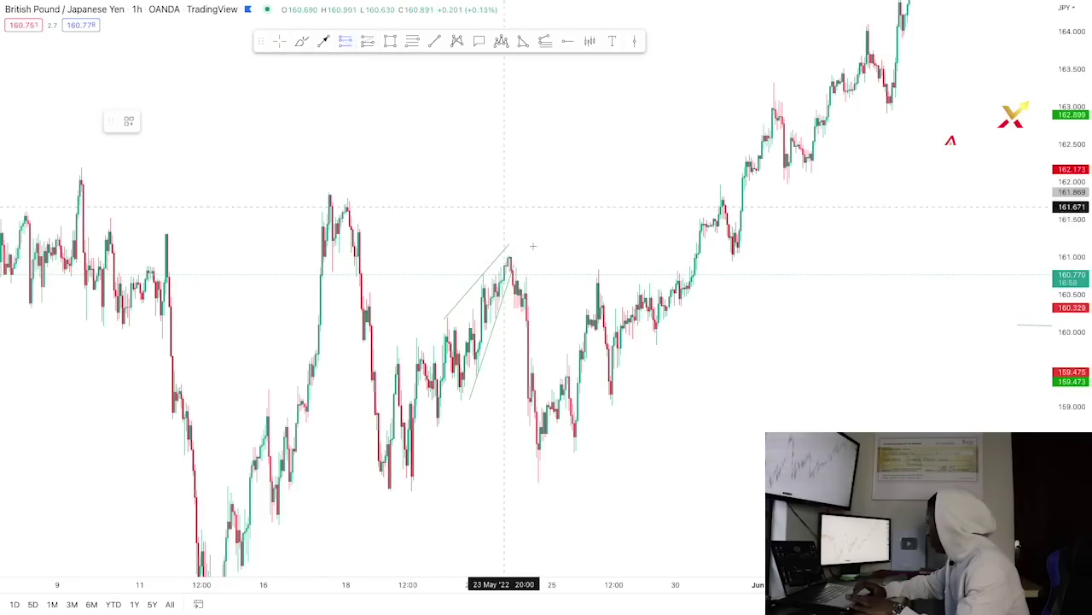
Place a short box at the 24 May high: stop 0.265 above, target 2.715 below the entry.
click(511, 271)
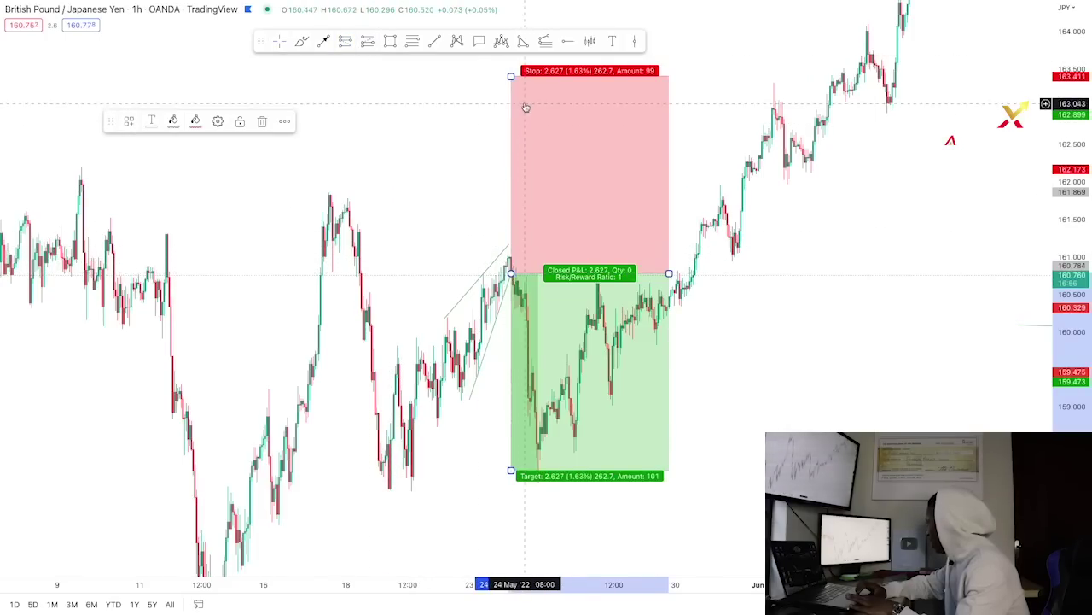
drag(512, 74, 463, 253)
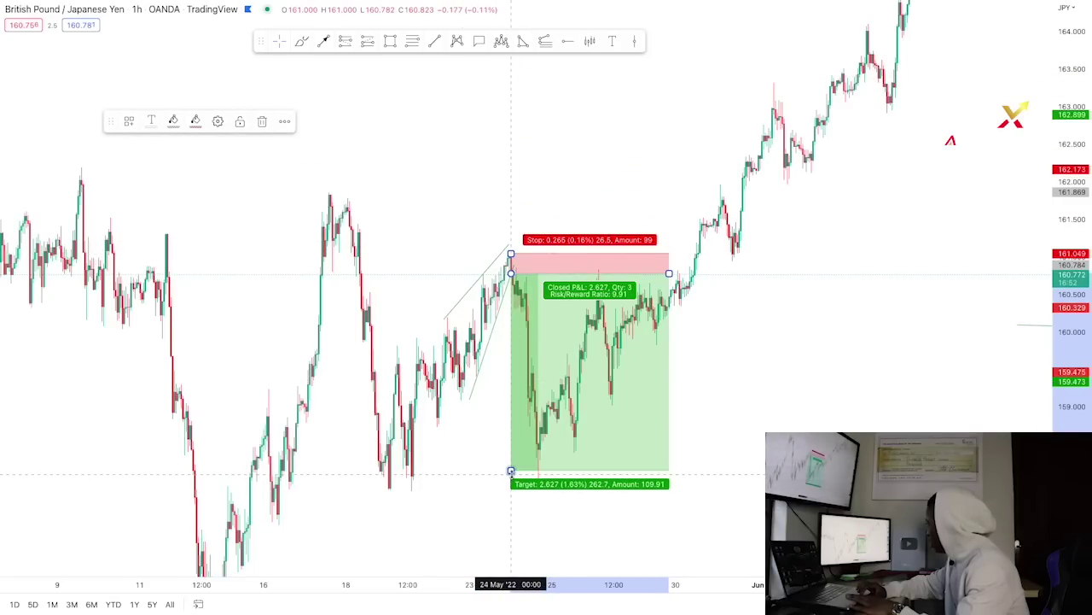
mouse_move(511, 470)
mouse_down()
mouse_move(495, 401)
mouse_move(511, 402)
mouse_move(511, 476)
mouse_up()
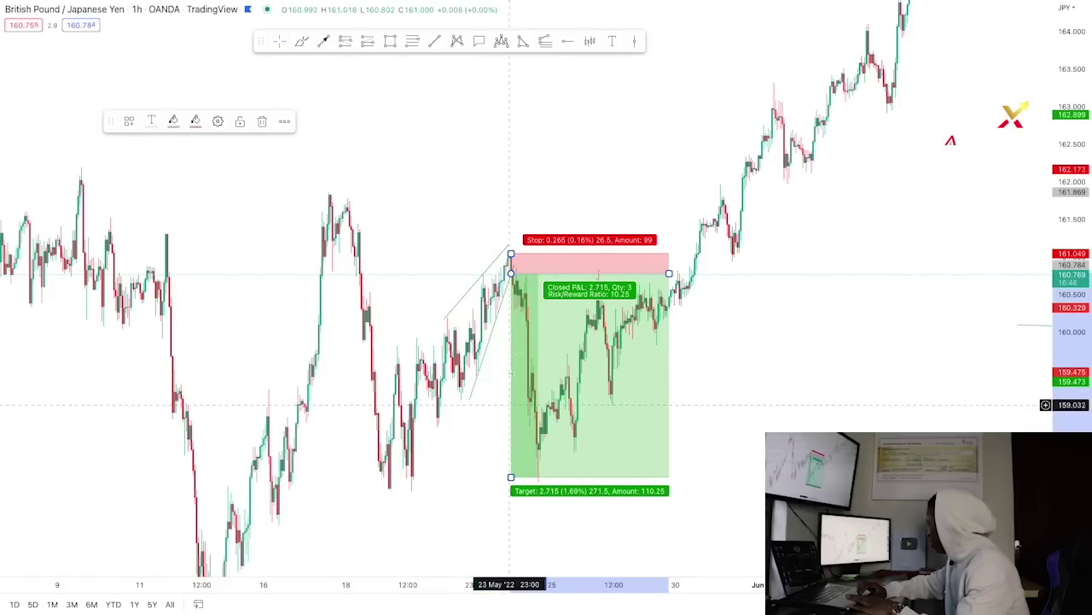
click(463, 443)
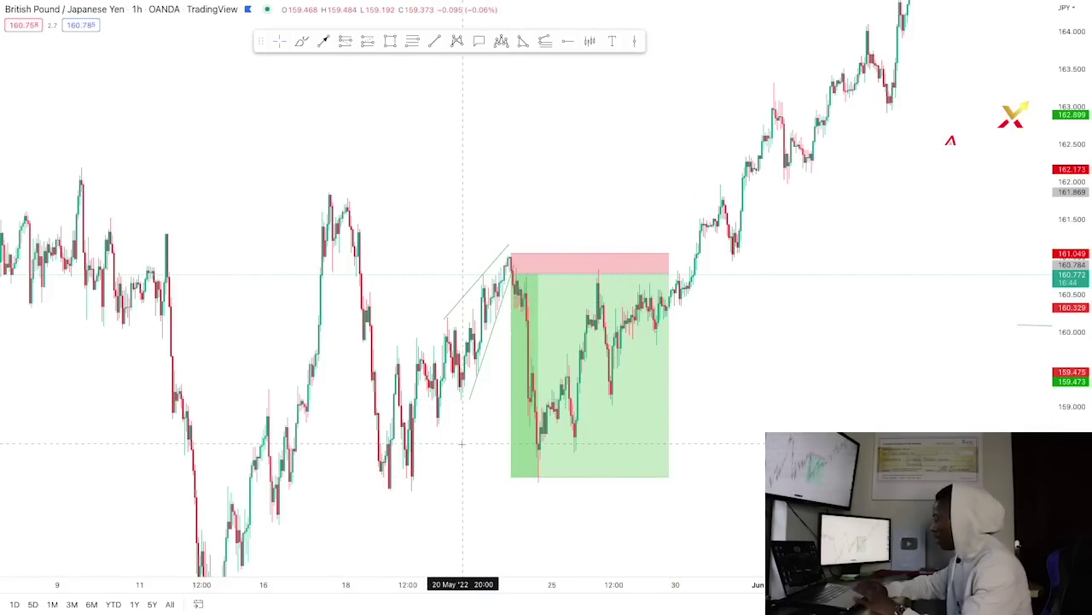